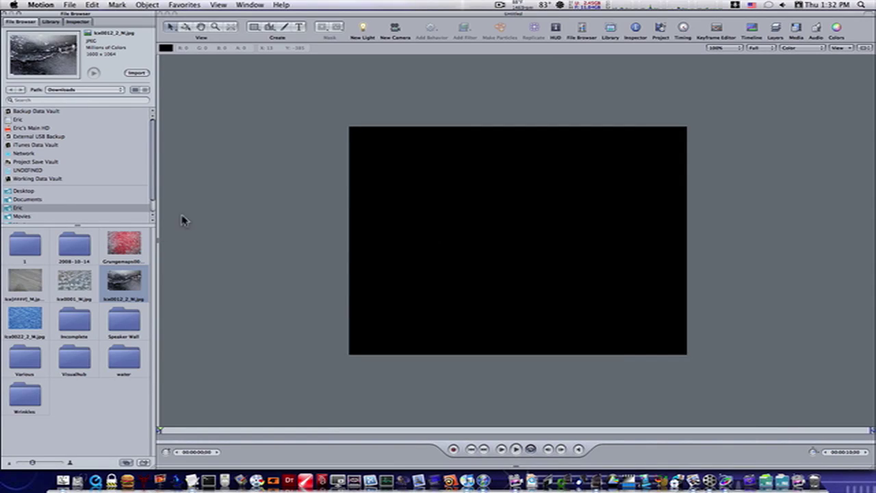
- Import the red Grungemaps texture image into the project's Media list from the File Browser
click(661, 27)
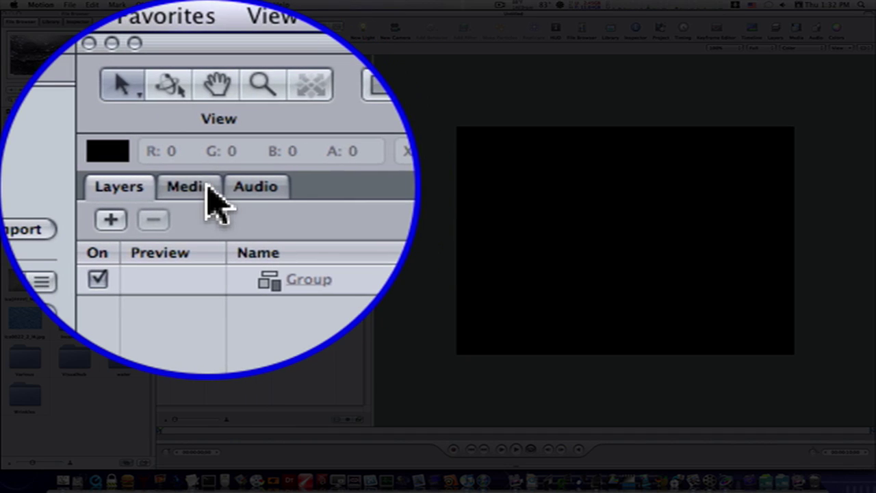
click(192, 59)
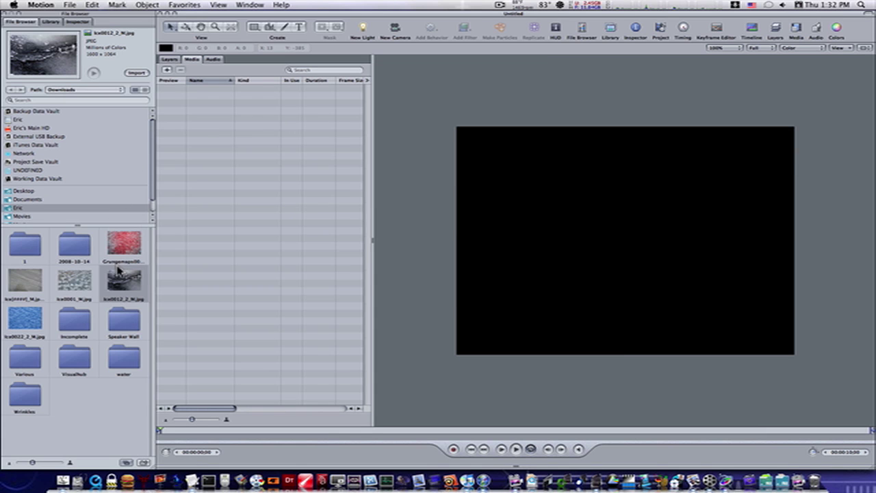
drag(120, 253, 209, 189)
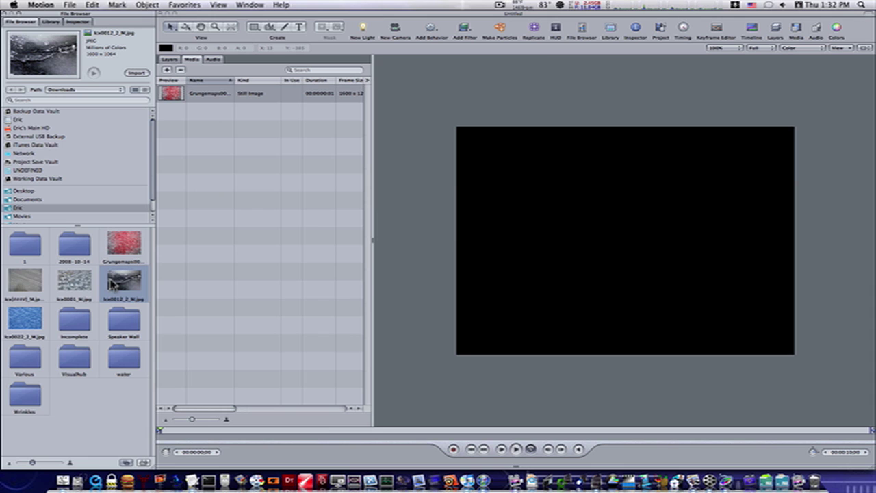
click(121, 249)
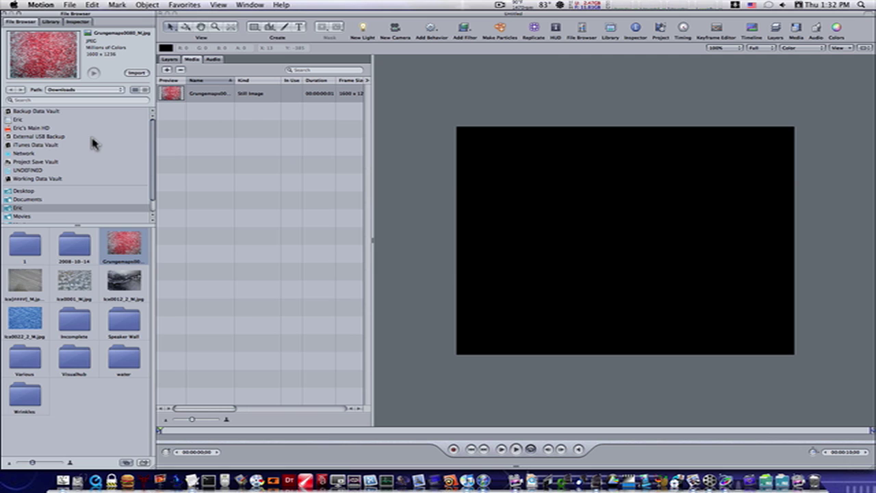
- Apply the Clouds generator from Library > Generators to the Group layer
click(170, 60)
click(221, 94)
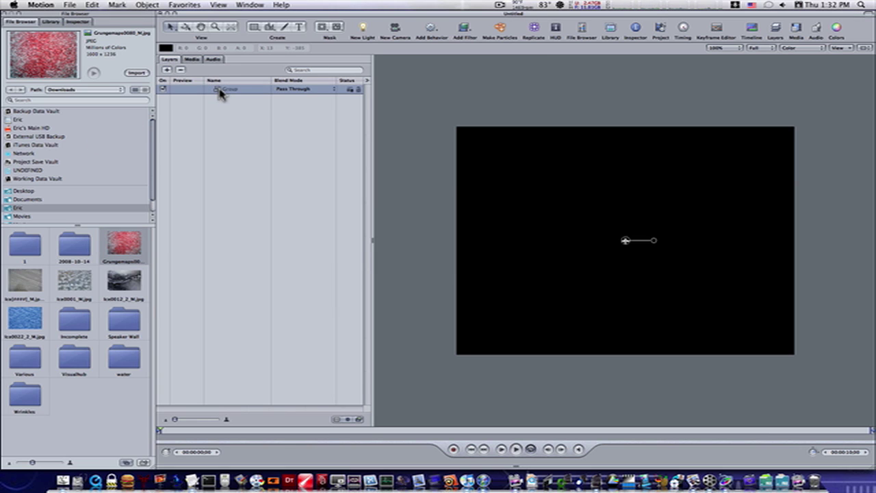
click(50, 22)
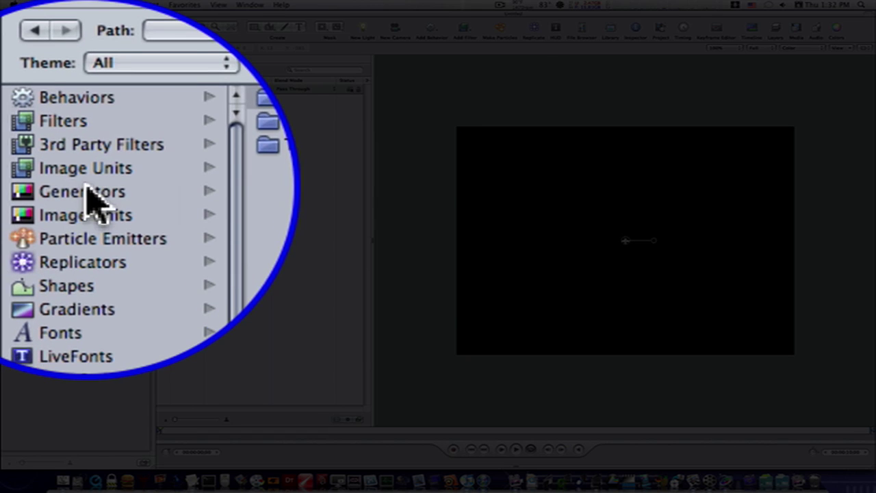
click(25, 141)
click(145, 100)
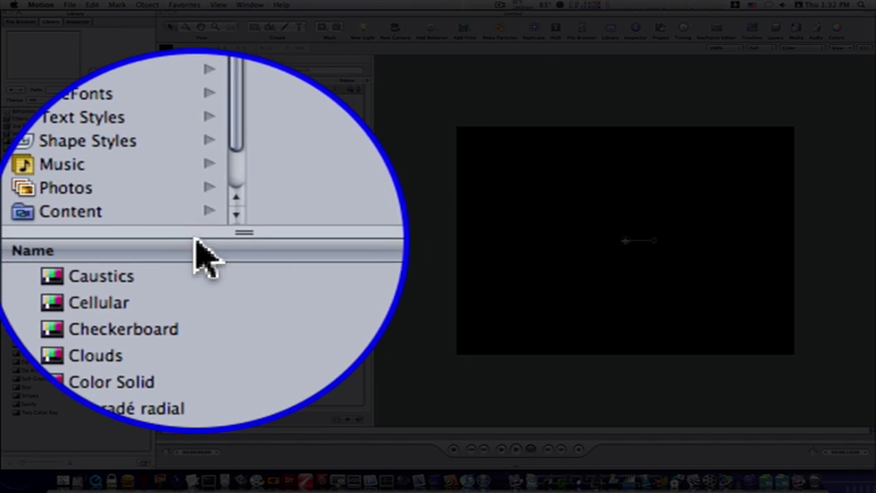
click(39, 276)
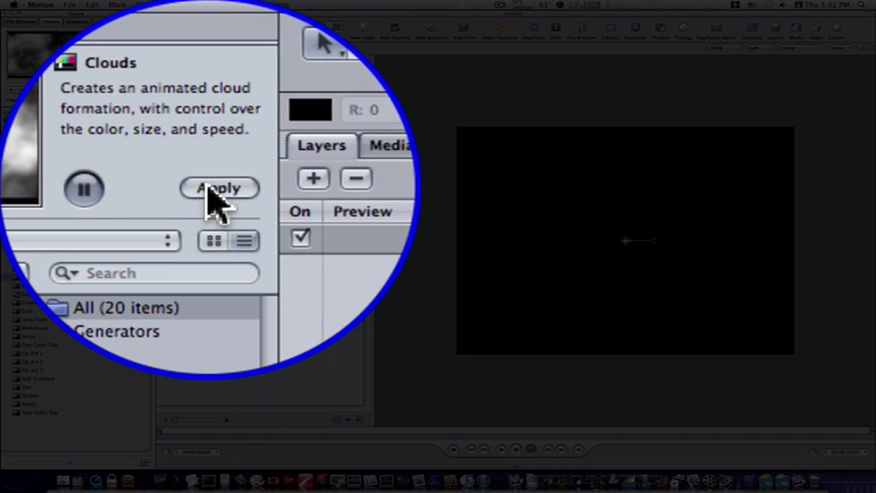
click(135, 74)
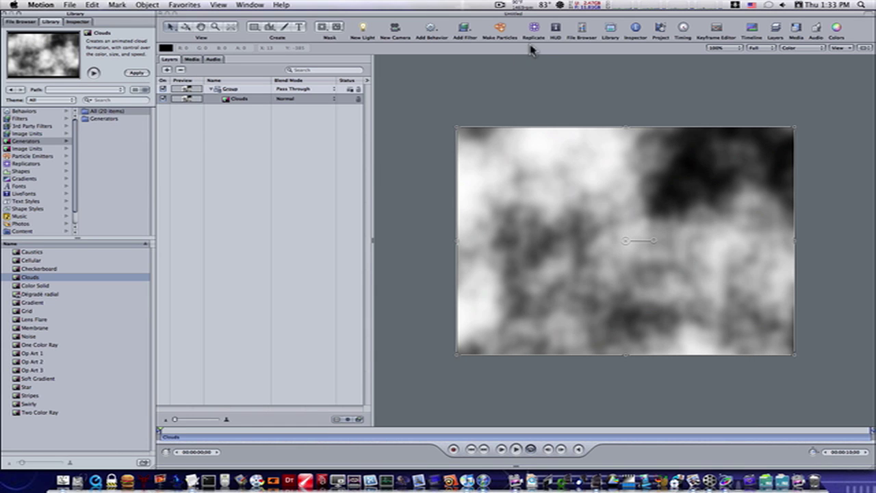
- Give the Clouds horizontal scale 41, vertical scale 40, speed 0.84, 1st layer strength 0.42, then preview
click(554, 35)
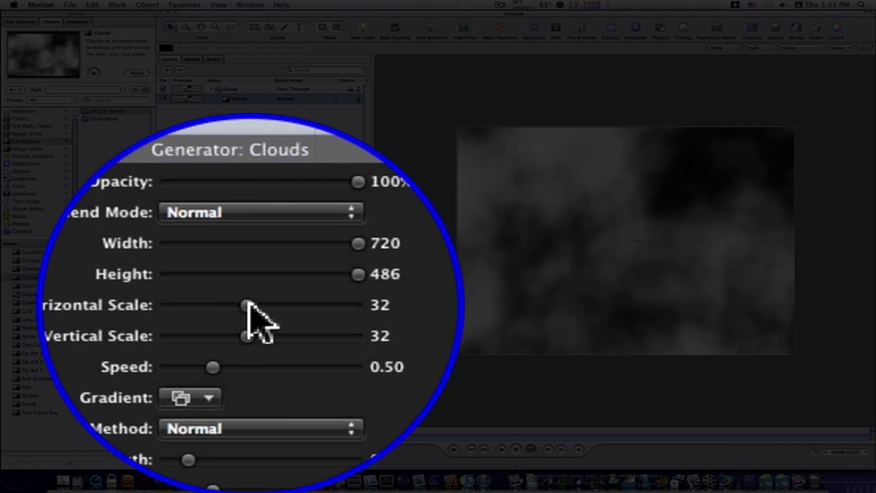
drag(249, 309, 261, 308)
drag(226, 339, 254, 338)
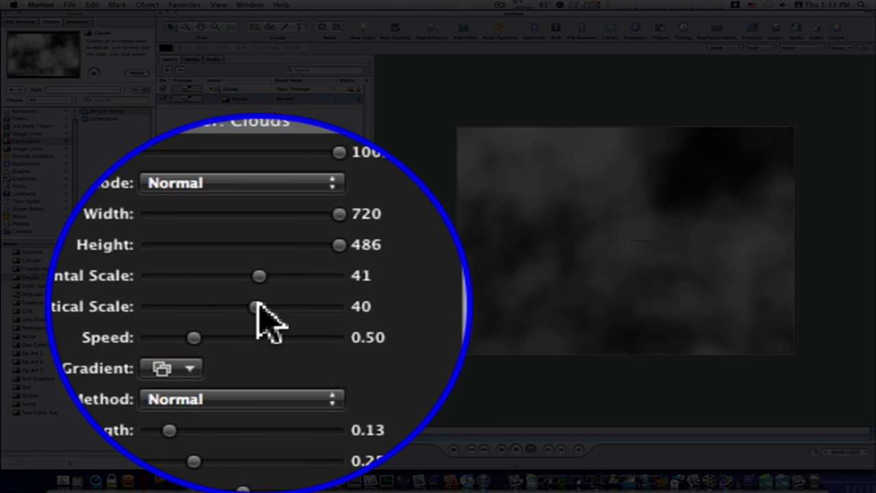
mouse_move(238, 308)
mouse_down()
mouse_move(246, 303)
mouse_move(233, 301)
mouse_move(225, 312)
mouse_move(264, 303)
mouse_move(235, 299)
mouse_move(227, 307)
mouse_move(236, 306)
mouse_up()
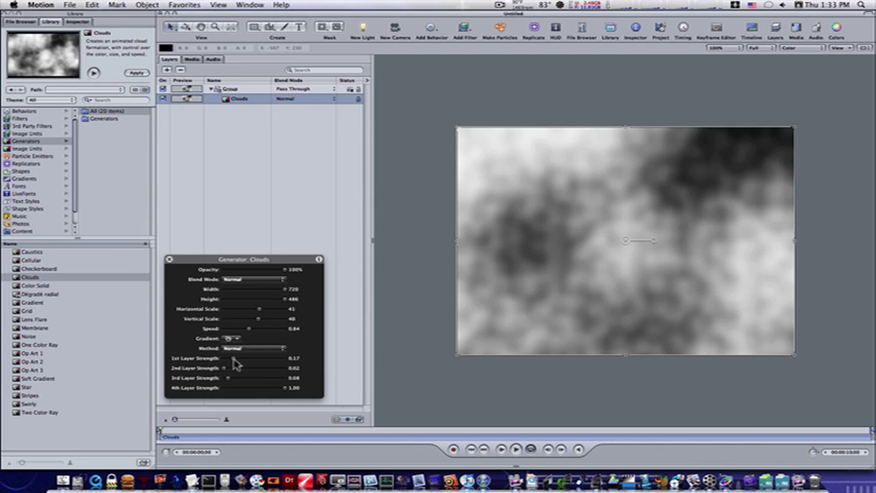
drag(237, 356, 251, 367)
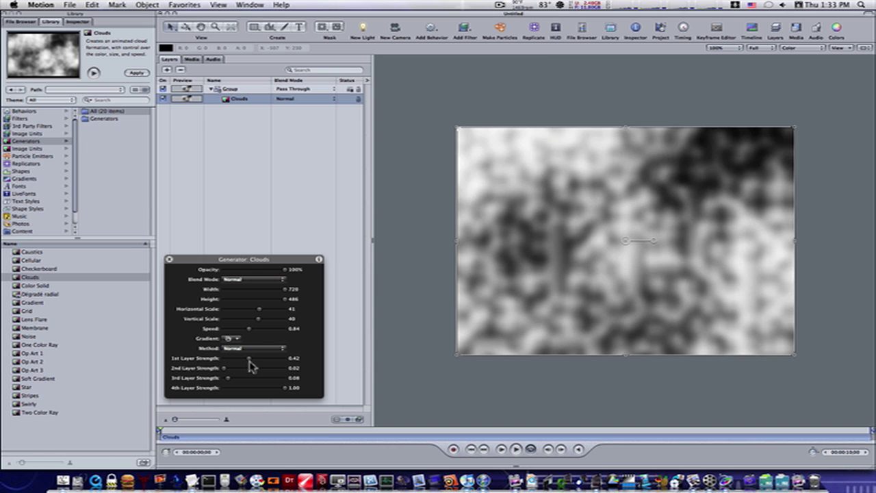
click(170, 260)
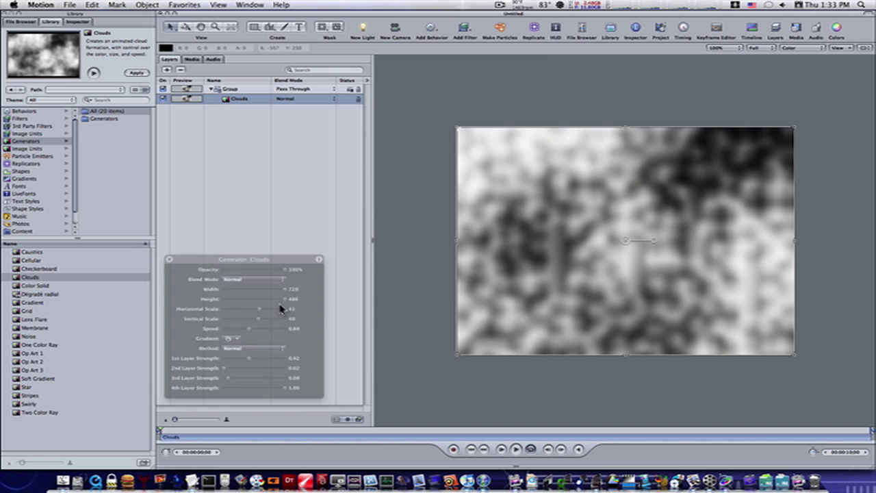
click(516, 449)
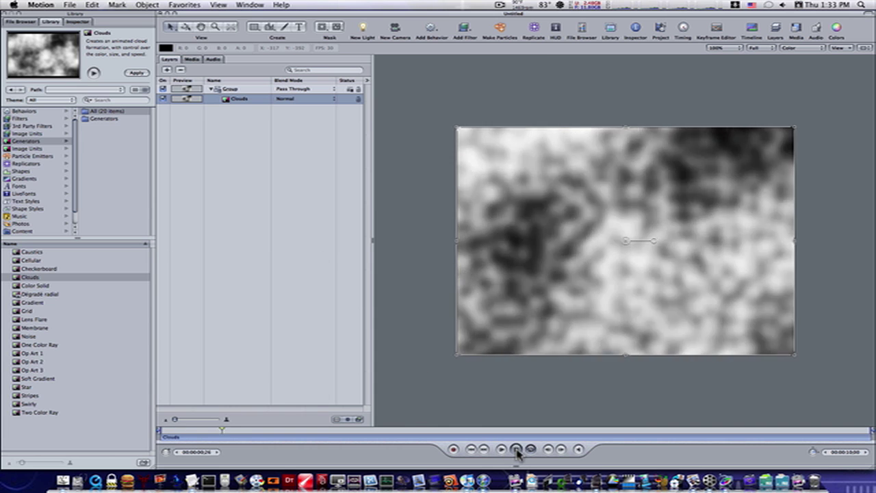
click(473, 449)
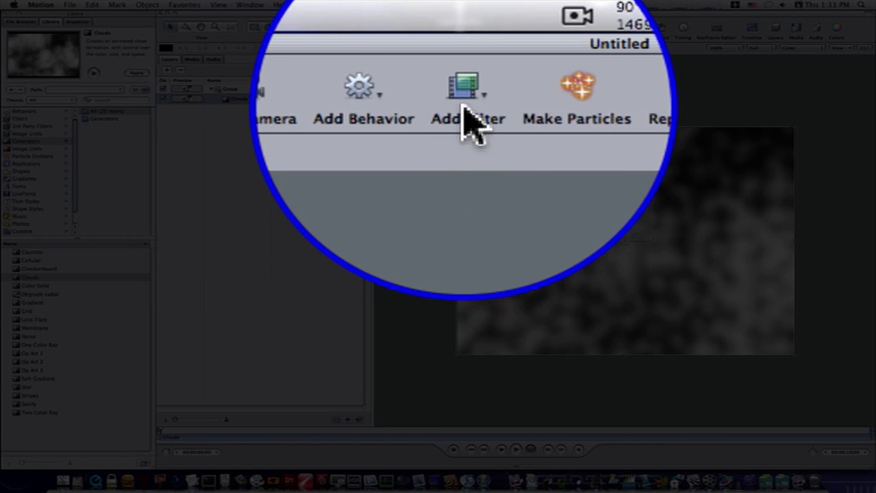
- Apply a Distortion > Glass Distortion filter to the Clouds layer and show its parameters
click(464, 36)
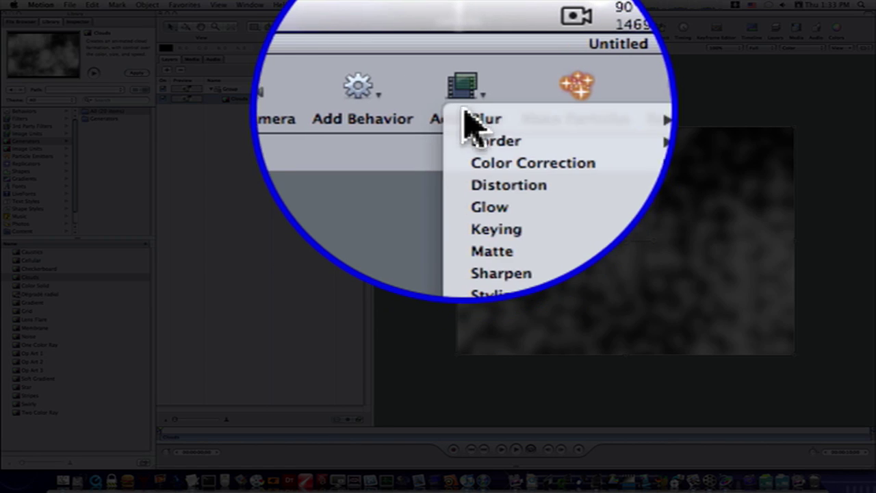
mouse_move(488, 59)
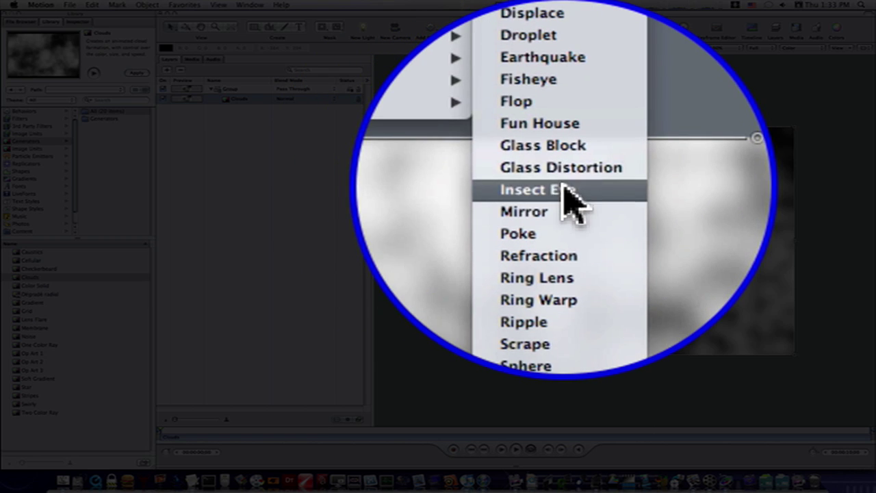
click(564, 141)
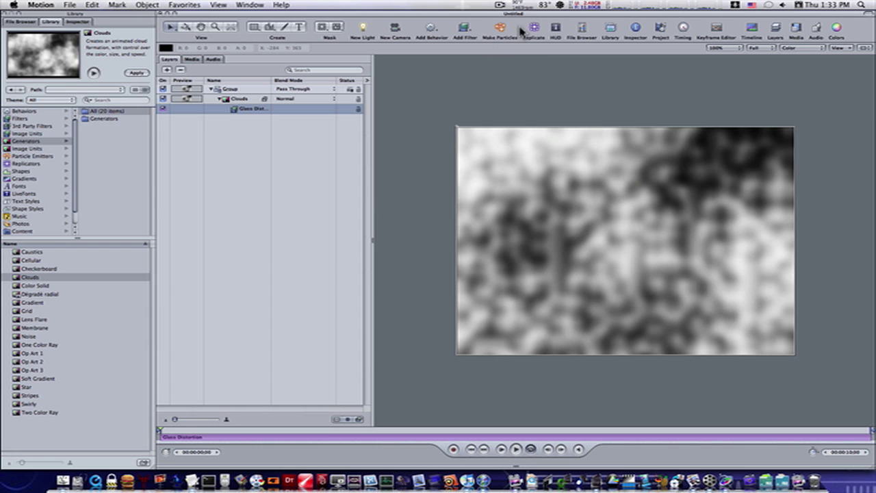
click(554, 29)
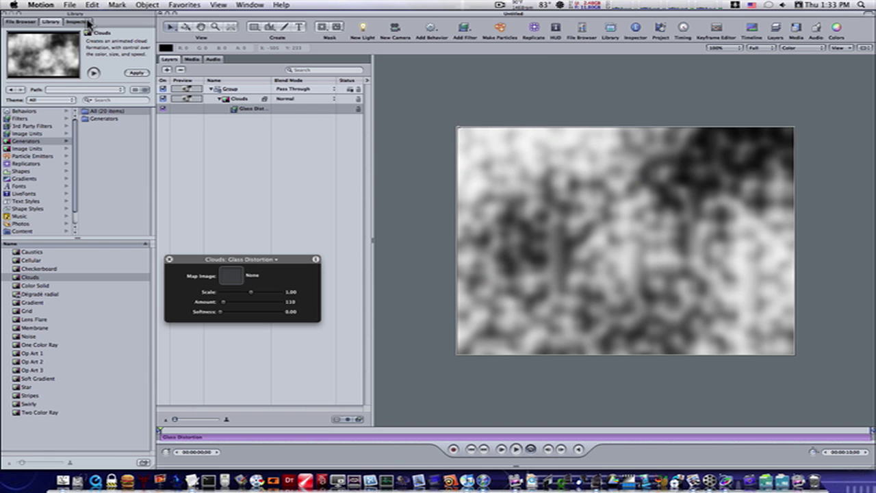
click(81, 25)
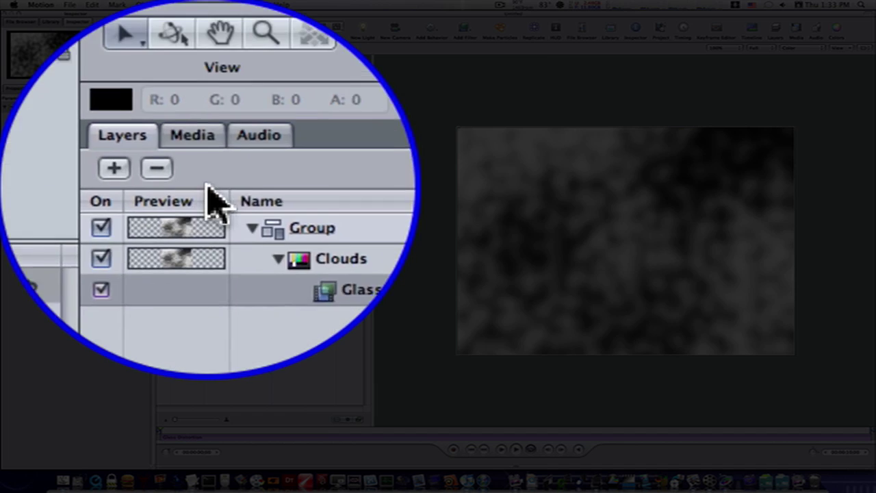
- Use the Grungemaps image as the Glass Distortion map with Scale 0.69 and Amount 186, then preview
click(207, 183)
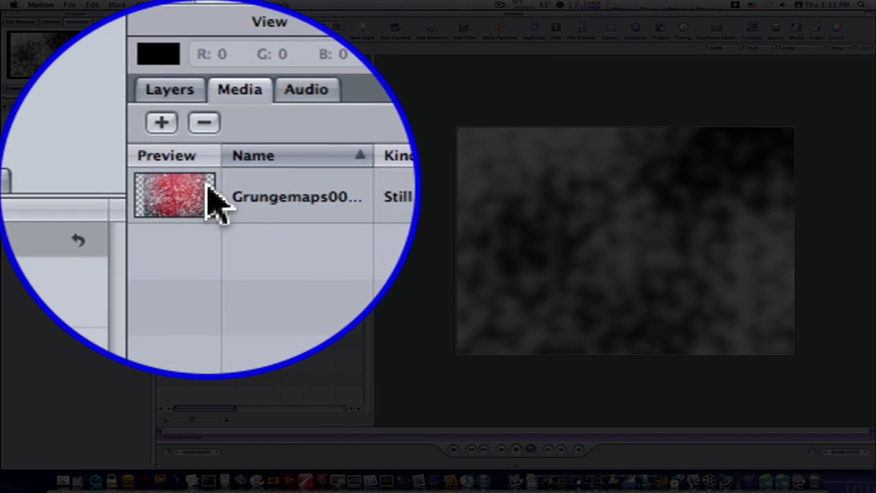
drag(172, 94, 72, 125)
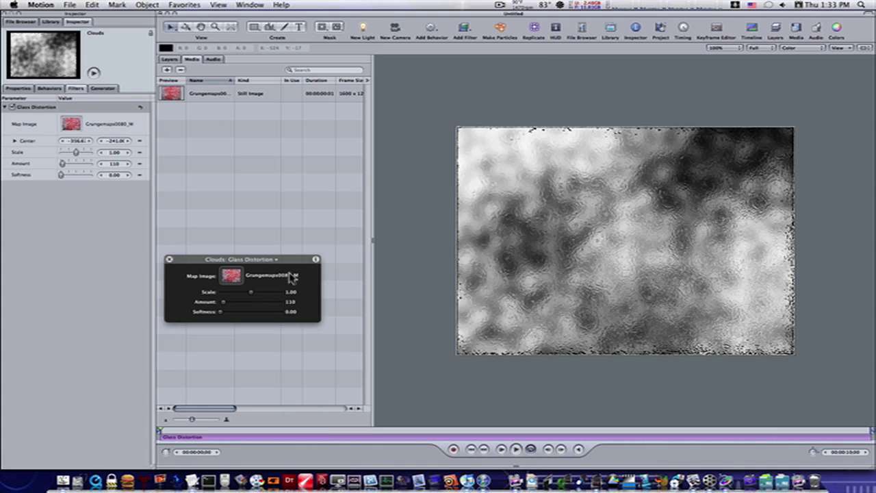
drag(253, 296, 226, 303)
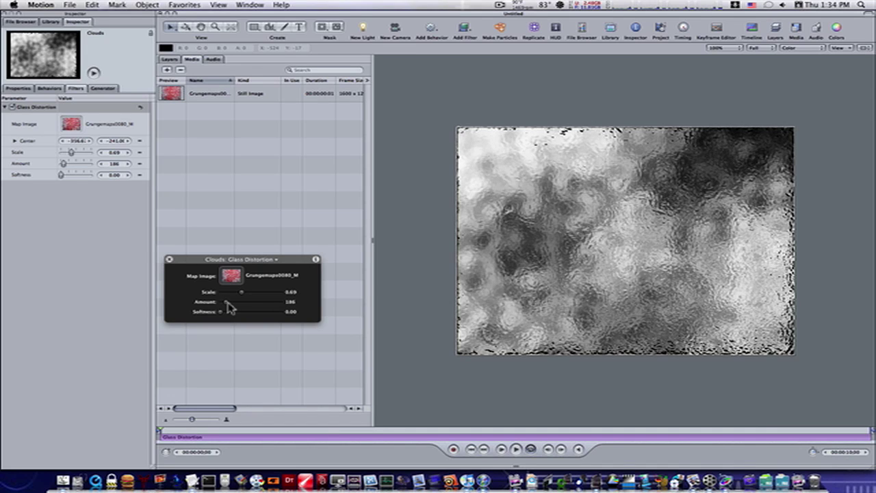
click(508, 449)
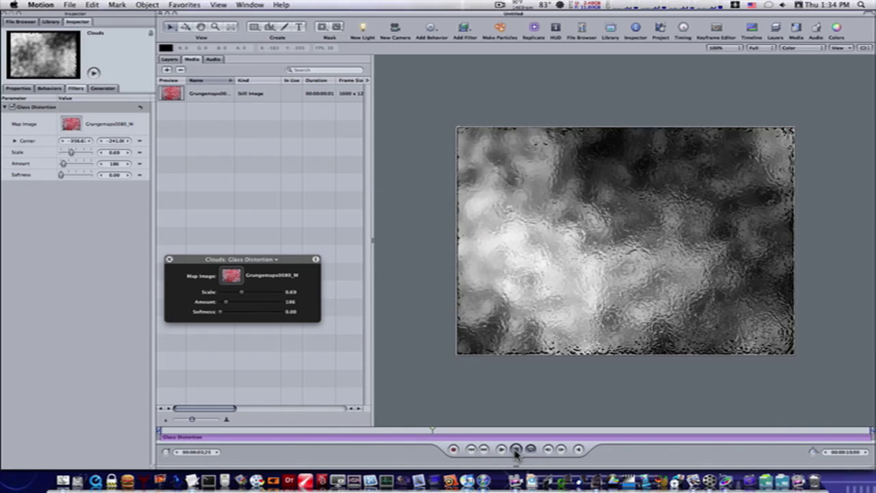
click(515, 449)
key(F7)
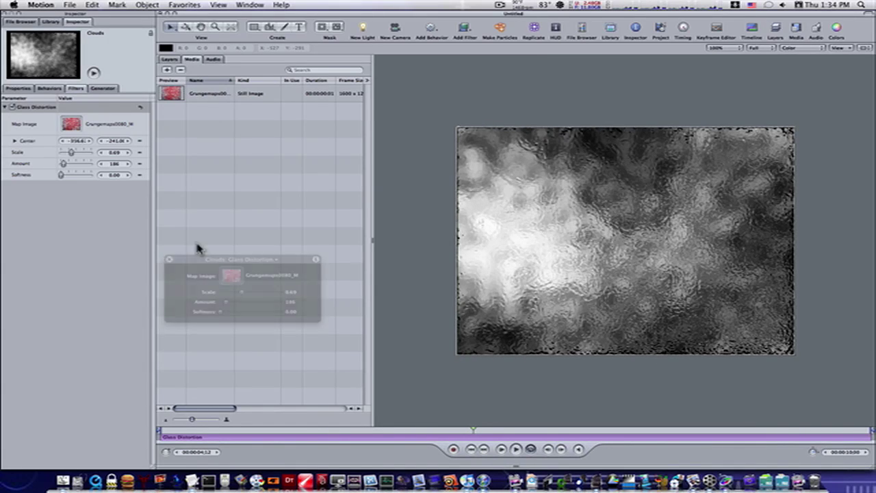
click(170, 60)
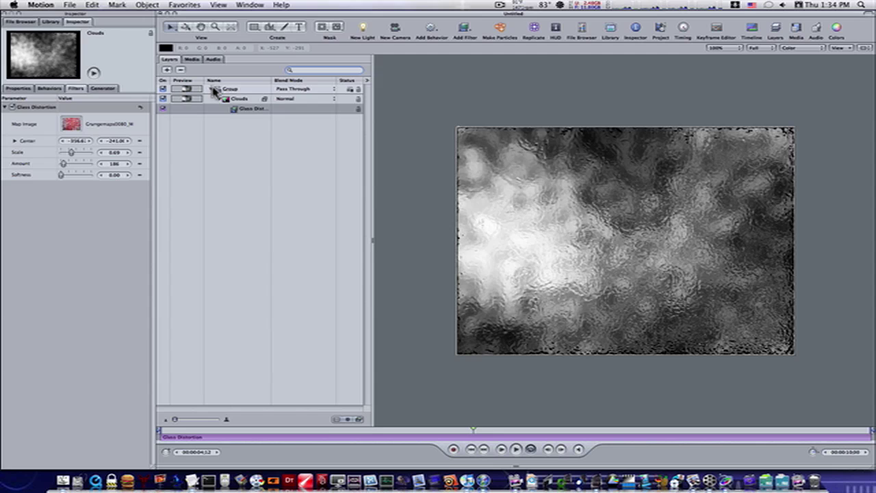
- Add a point light, switch the groups to 3D, and raise its intensity to 206%
click(212, 90)
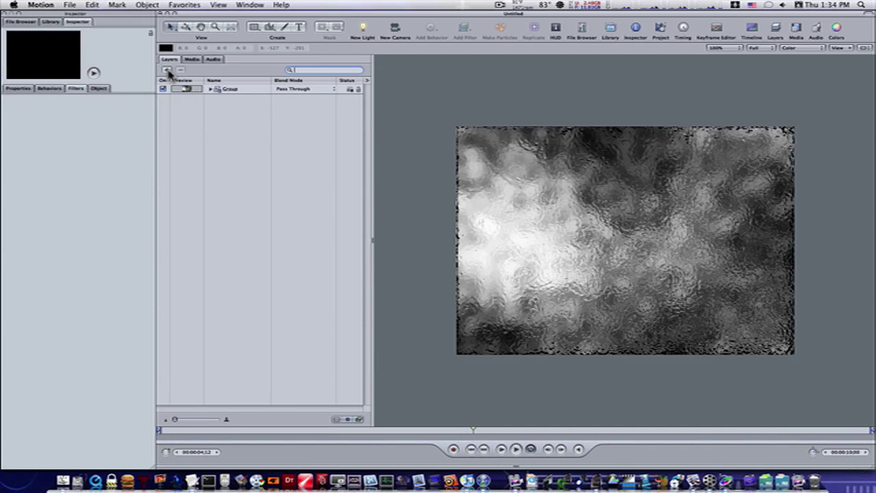
click(167, 70)
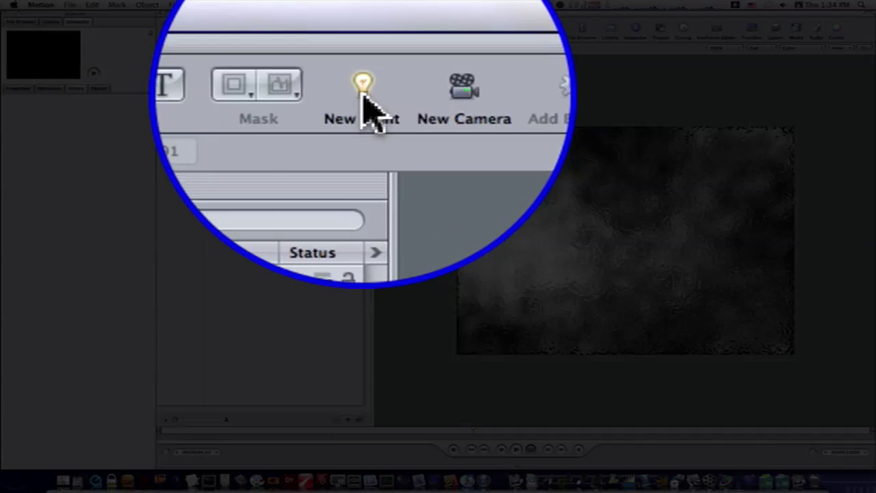
click(361, 39)
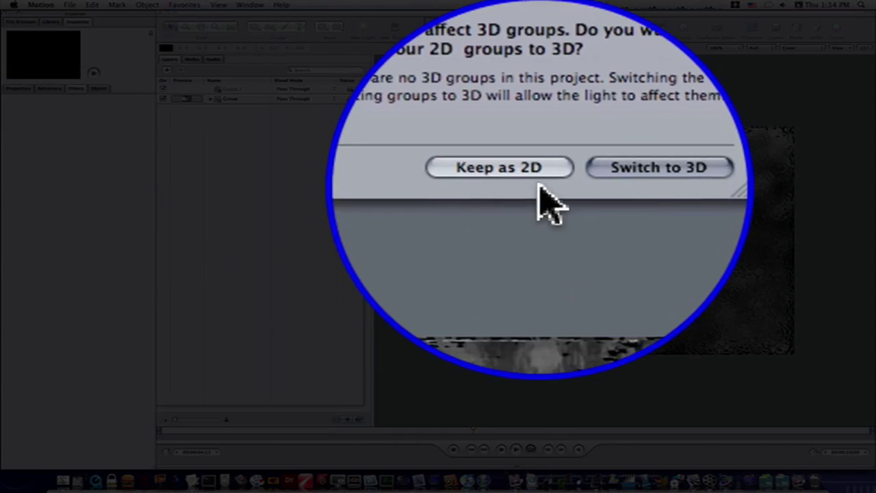
click(658, 167)
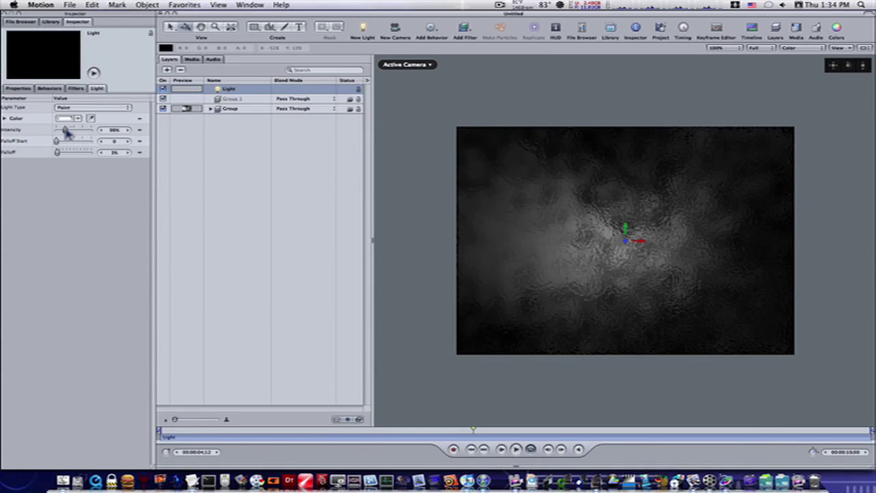
mouse_move(66, 132)
mouse_down()
mouse_move(68, 158)
mouse_move(60, 143)
mouse_move(76, 133)
mouse_up()
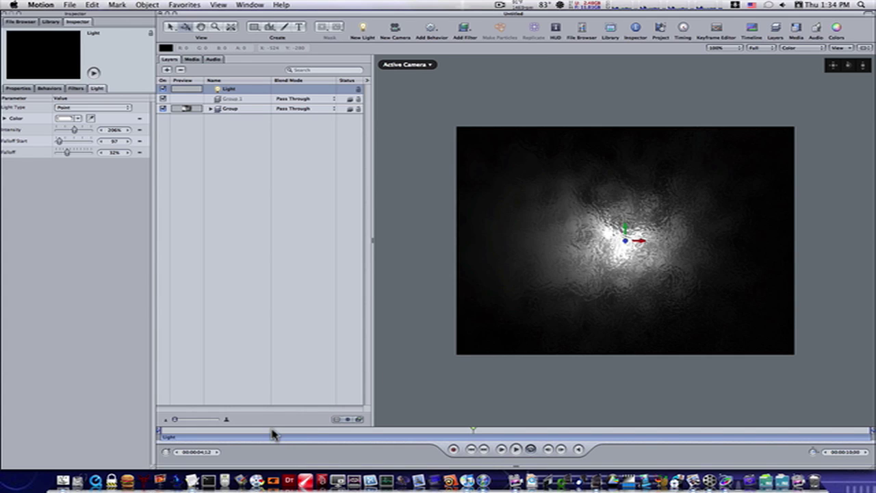
drag(272, 435, 166, 431)
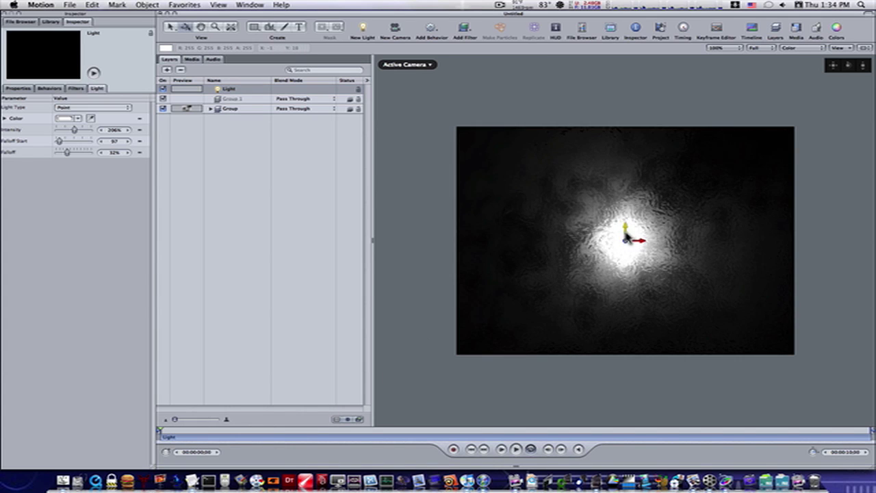
- Dim the light to 116%, move it to the frame's top edge, and nest it in Group 1
drag(76, 130, 68, 132)
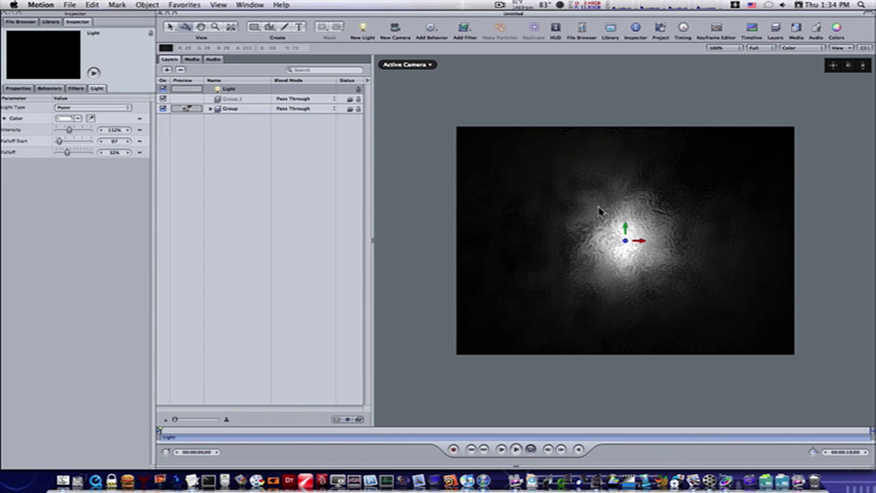
drag(635, 234, 503, 119)
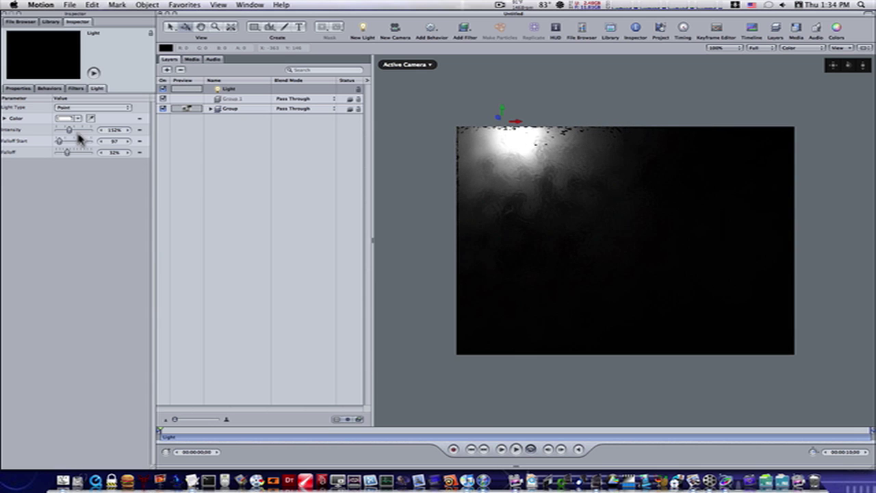
drag(100, 130, 98, 129)
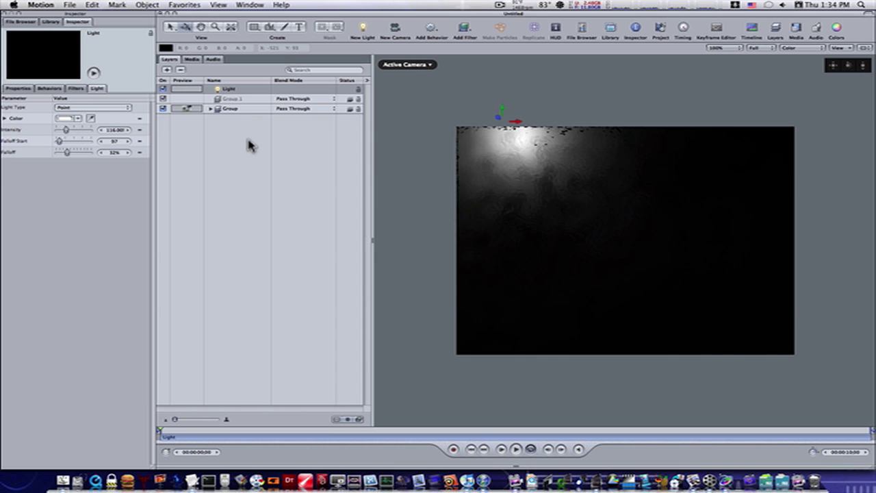
drag(228, 92, 231, 100)
- Search the Library's Content collection for 'basic blur'
click(230, 90)
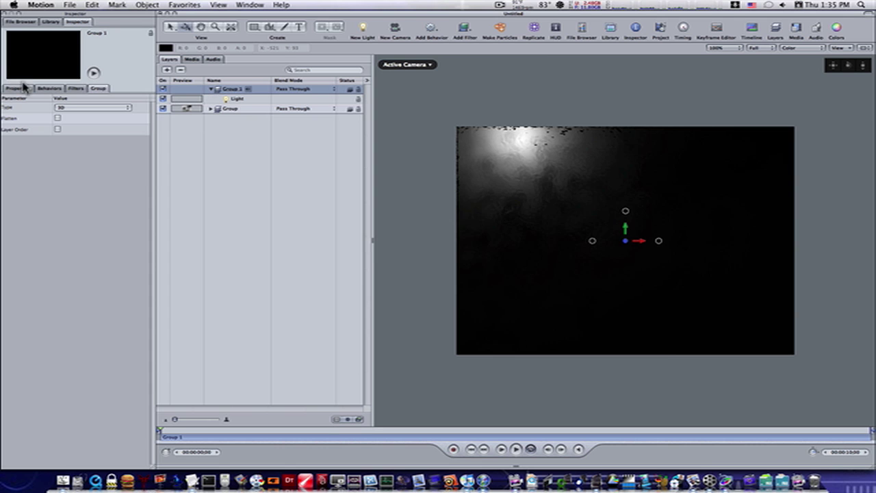
click(52, 22)
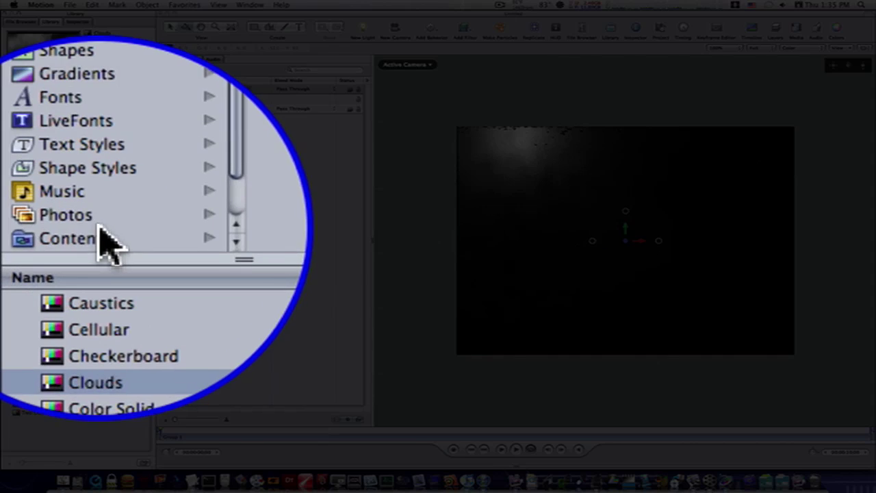
click(30, 230)
click(207, 182)
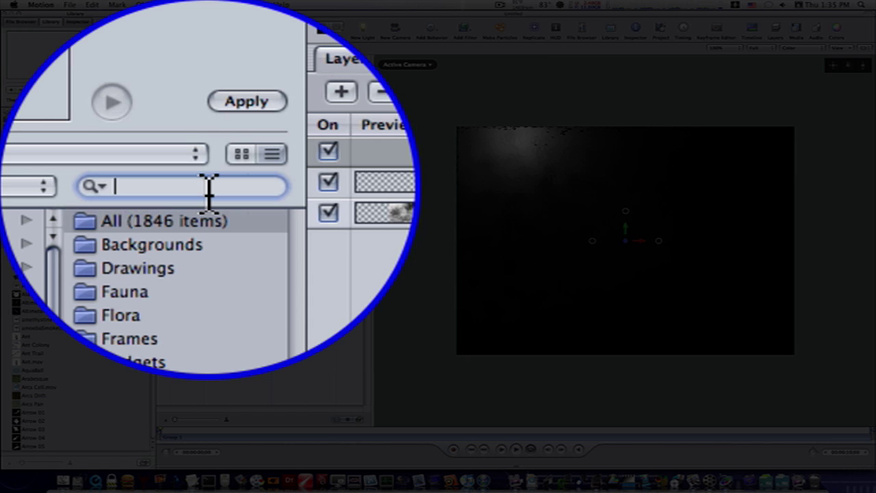
text(basic blur)
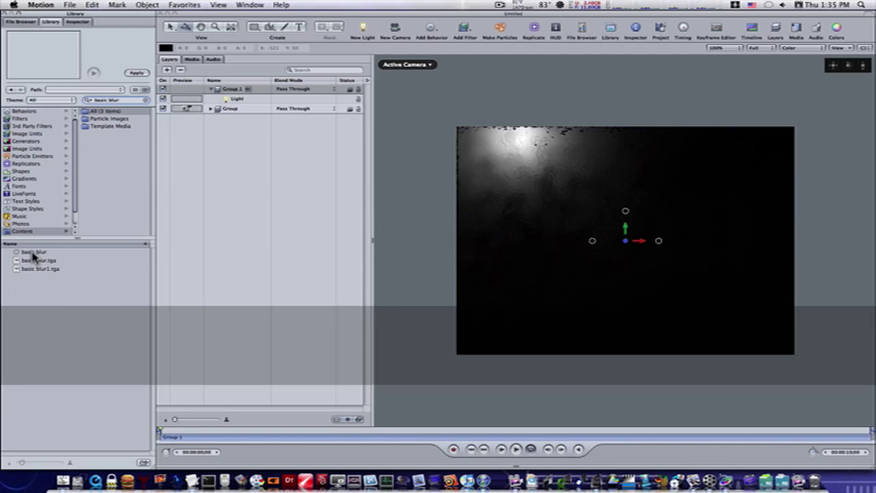
- Place the basic blur image into Group 1, toggling the light off and on to compare
click(229, 100)
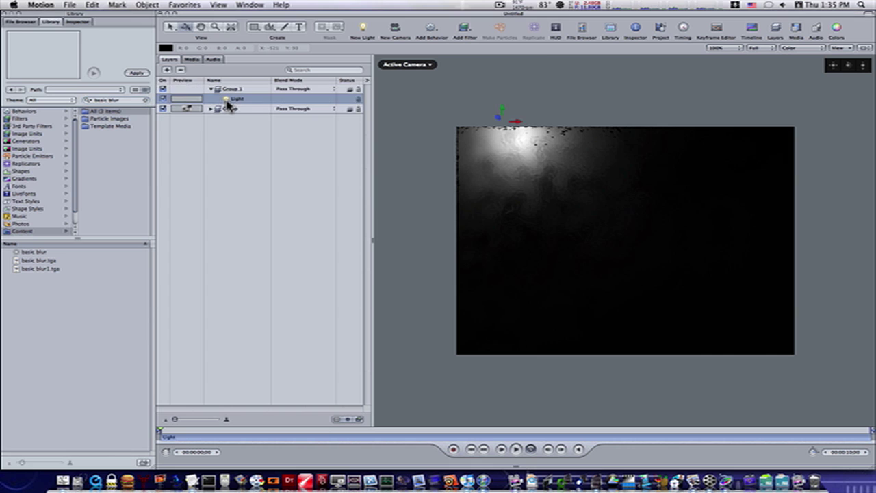
click(224, 90)
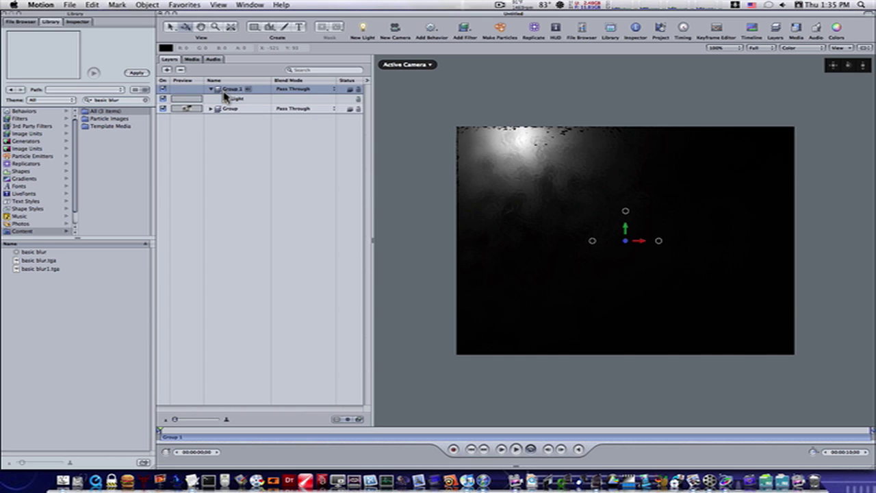
click(226, 99)
drag(38, 255, 506, 130)
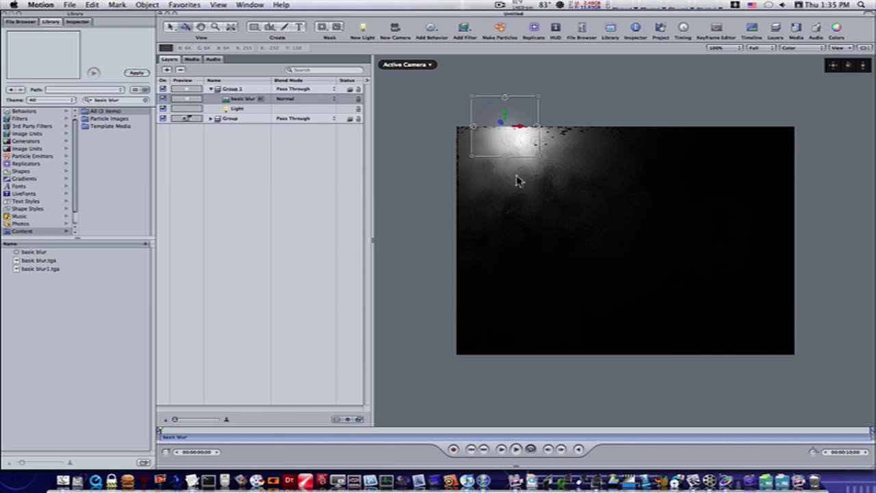
click(163, 110)
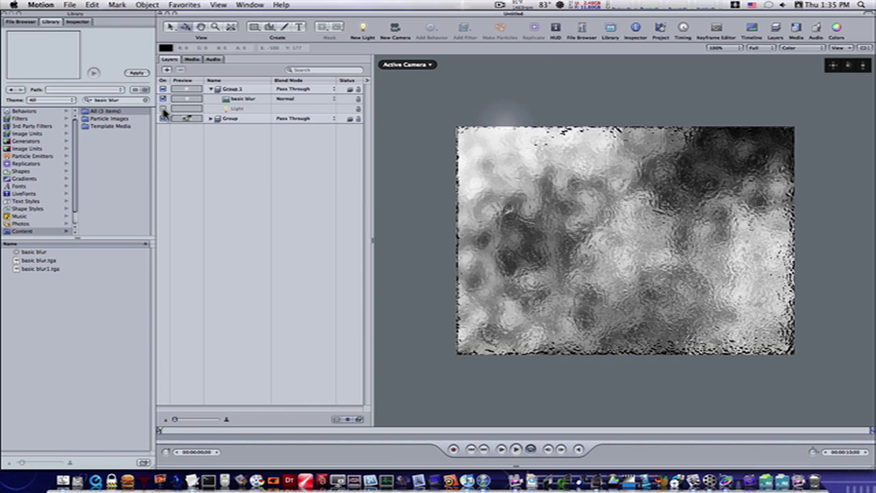
click(163, 109)
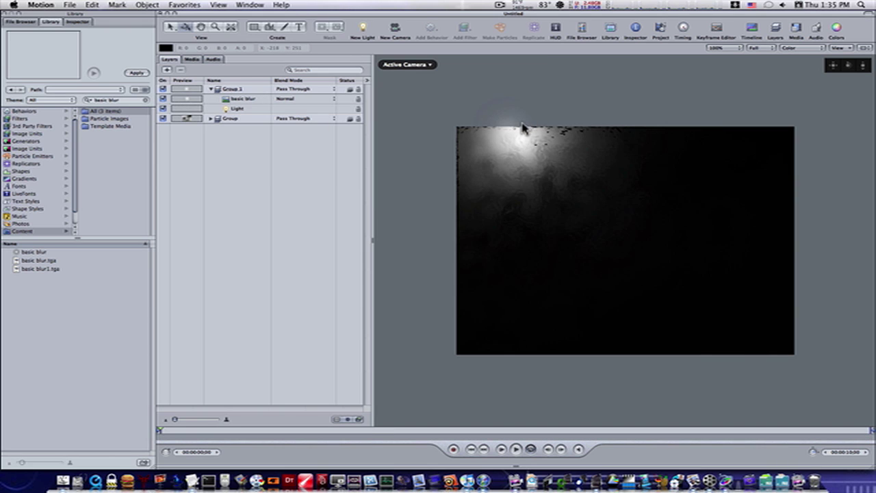
click(244, 90)
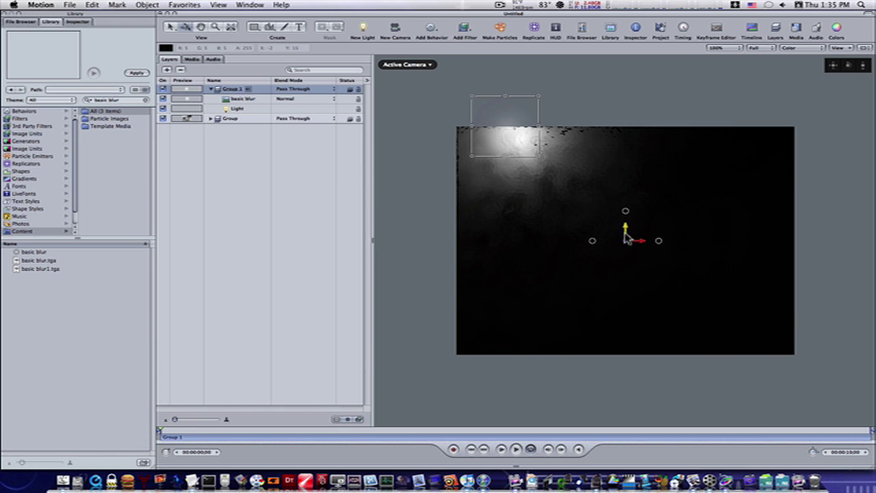
- Move Group 1 lower in the frame and select the basic blur layer
drag(627, 236, 626, 289)
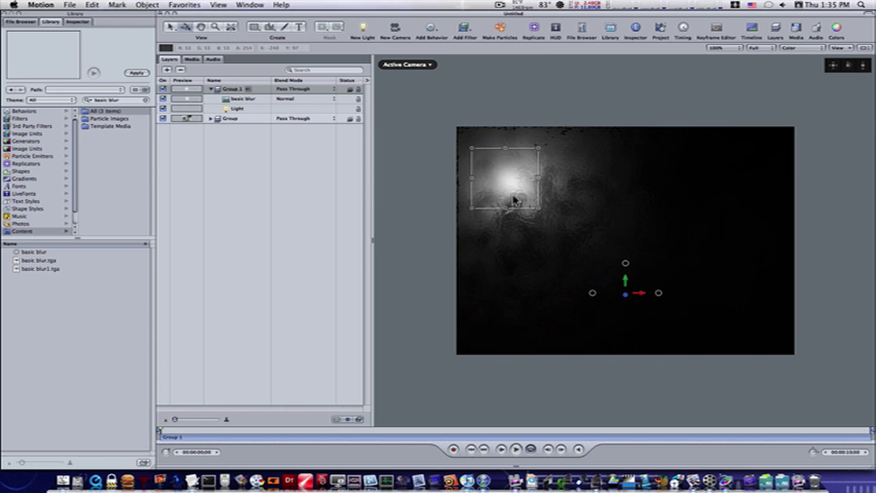
click(44, 252)
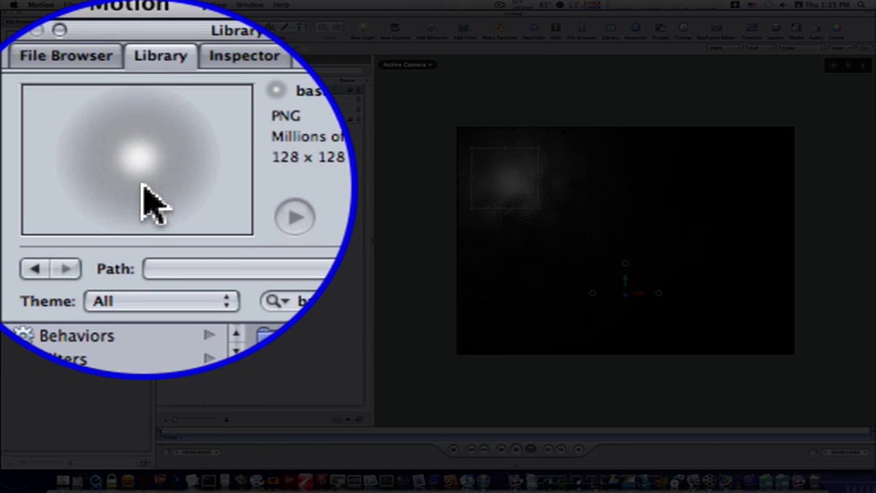
click(244, 163)
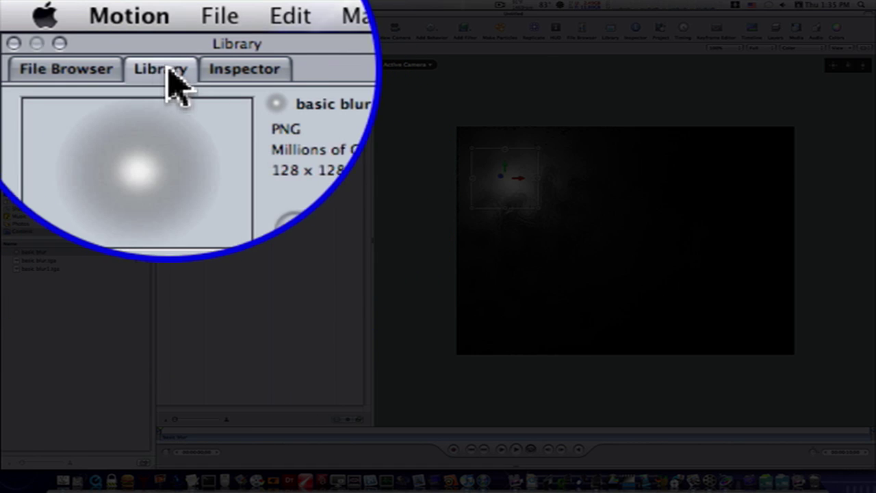
- Set basic blur's Lighting Shading to Off and shift the glow to the top-left
click(205, 72)
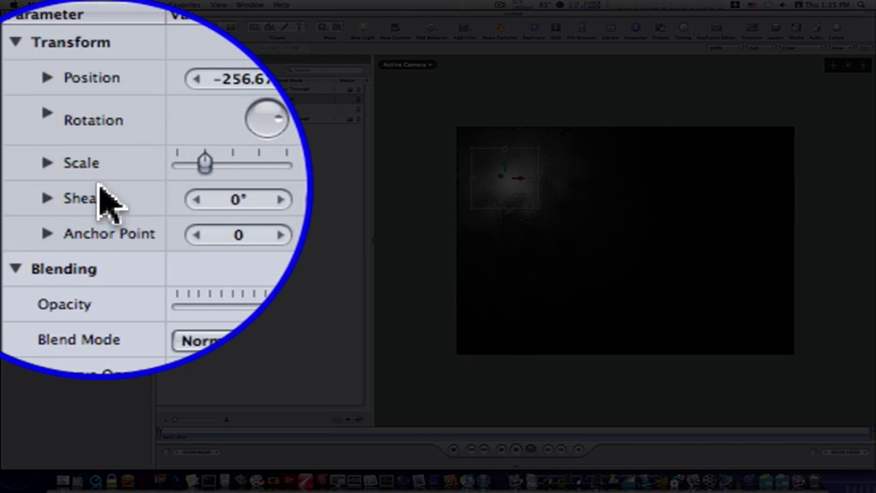
click(14, 191)
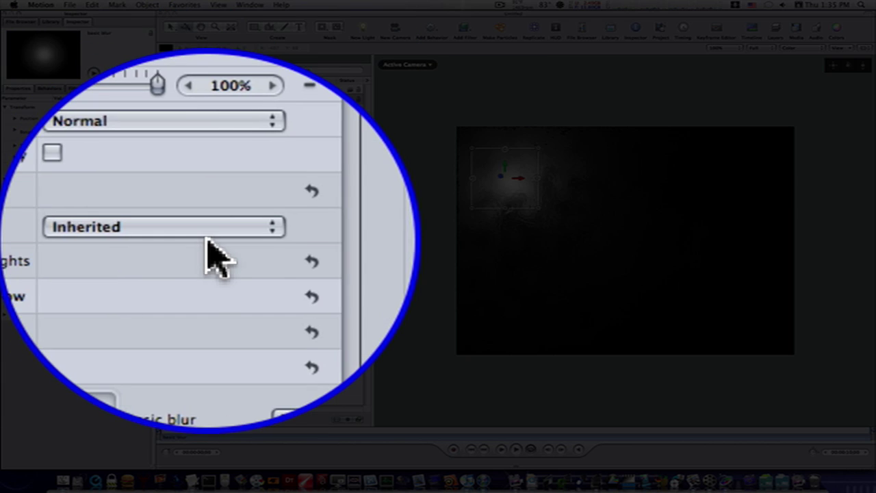
click(207, 236)
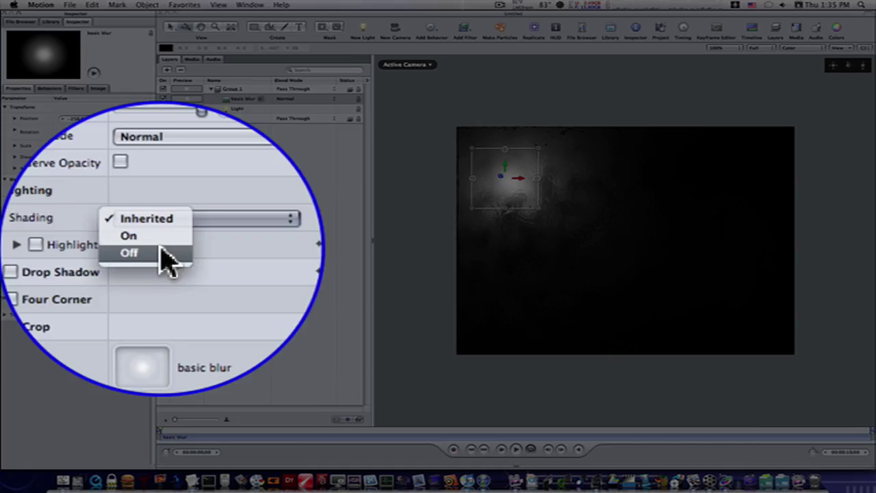
click(75, 252)
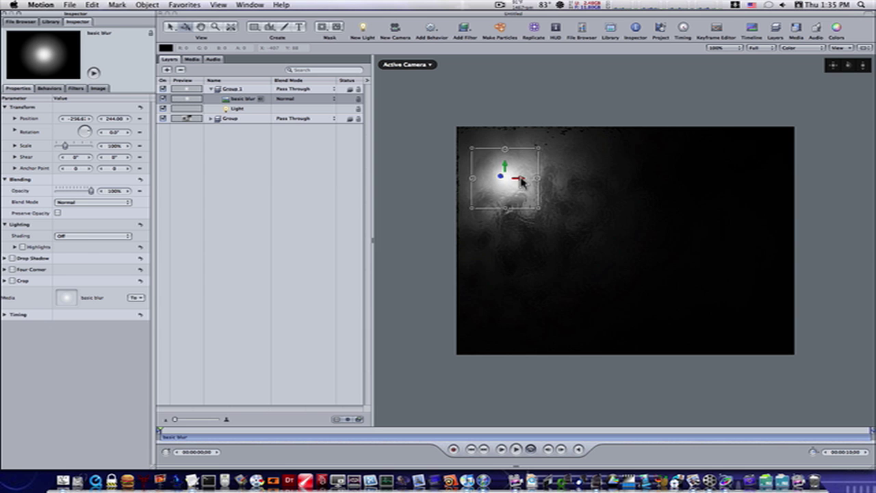
drag(520, 180, 516, 161)
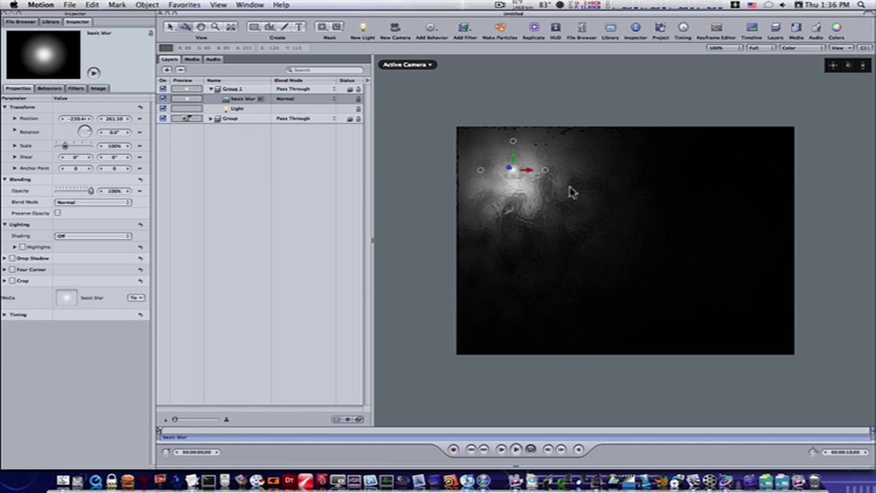
- Tint the light pale sky blue, nudge it slightly left, and play back the result
click(254, 109)
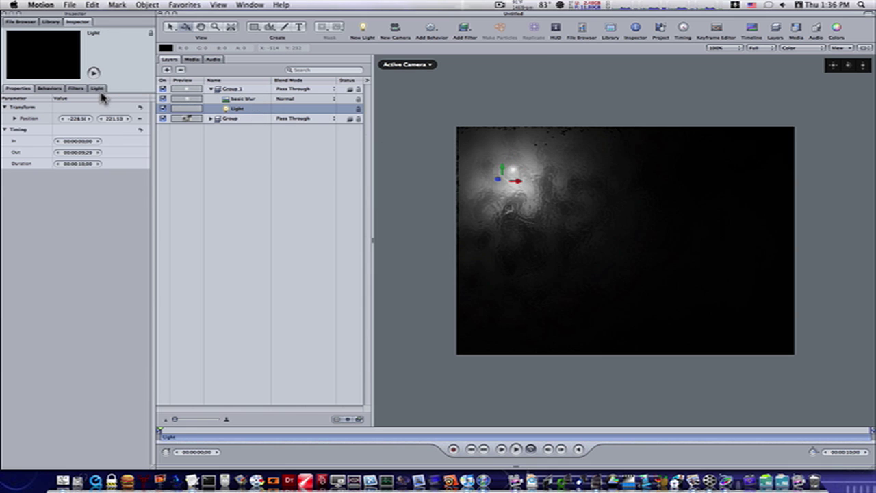
click(97, 89)
click(73, 119)
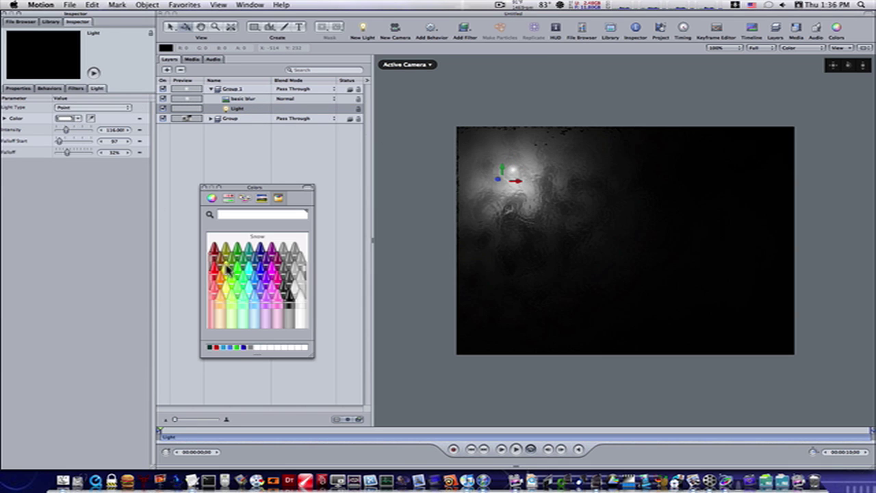
click(260, 312)
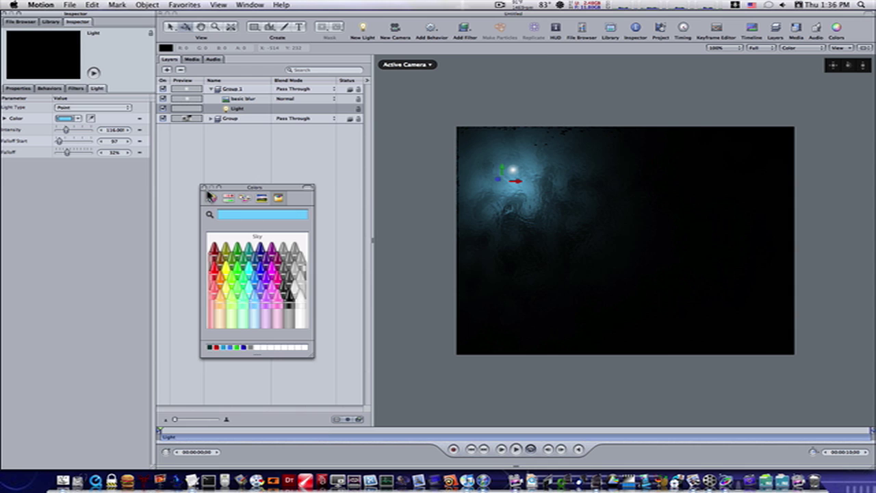
click(204, 187)
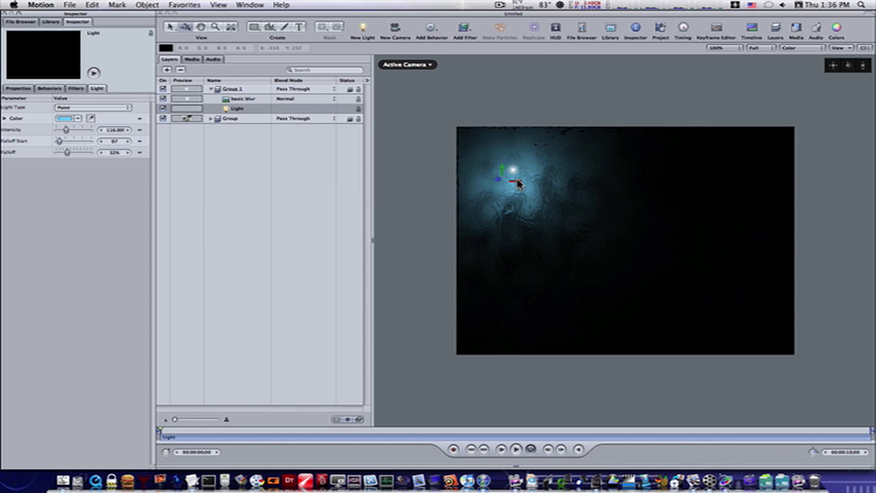
drag(519, 185, 515, 185)
click(517, 448)
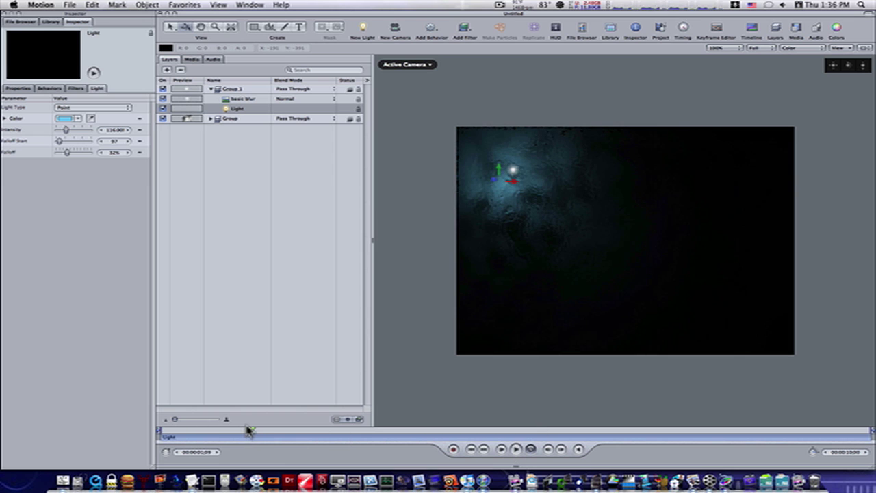
- Rewind to the first frame and raise Group 1 so its glow sits at the top edge
click(241, 99)
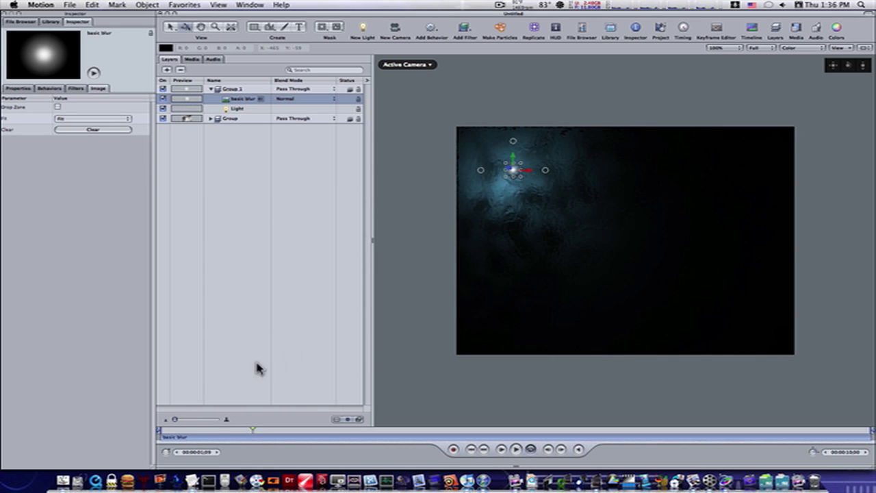
drag(201, 434, 156, 434)
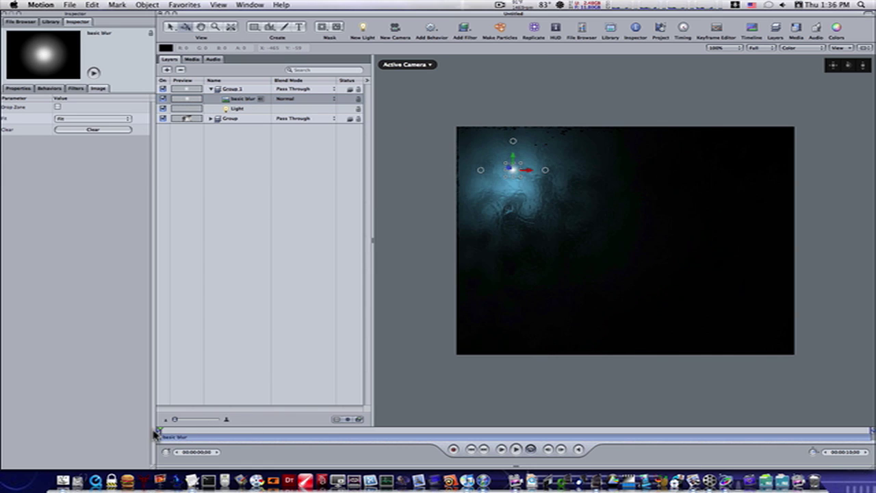
click(224, 90)
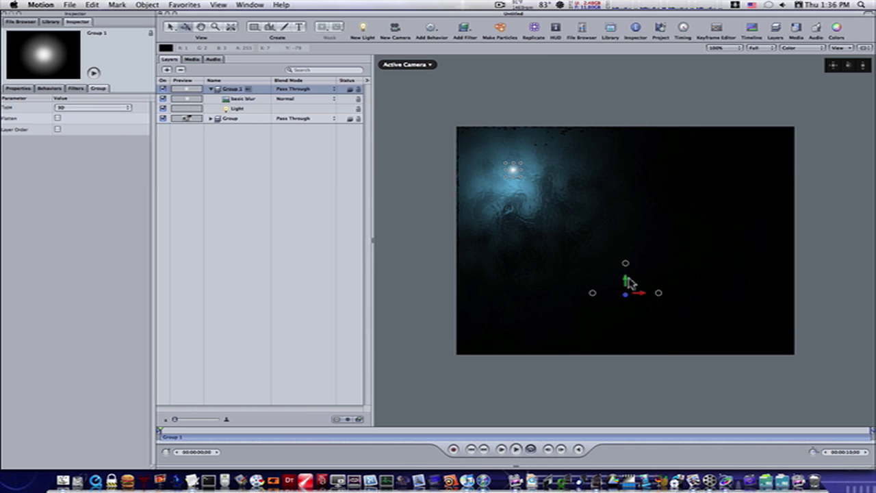
drag(628, 282, 653, 233)
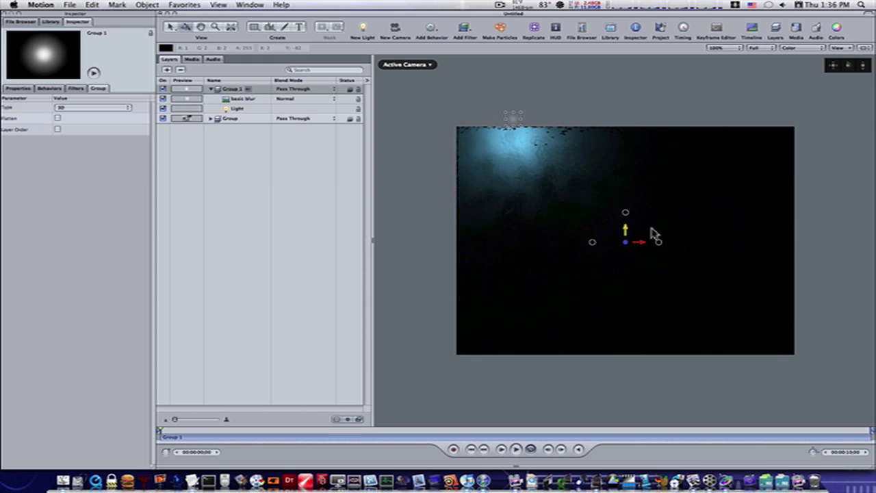
- Add a Motion Path behavior to basic blur and move its end point to the bottom-left corner
click(255, 100)
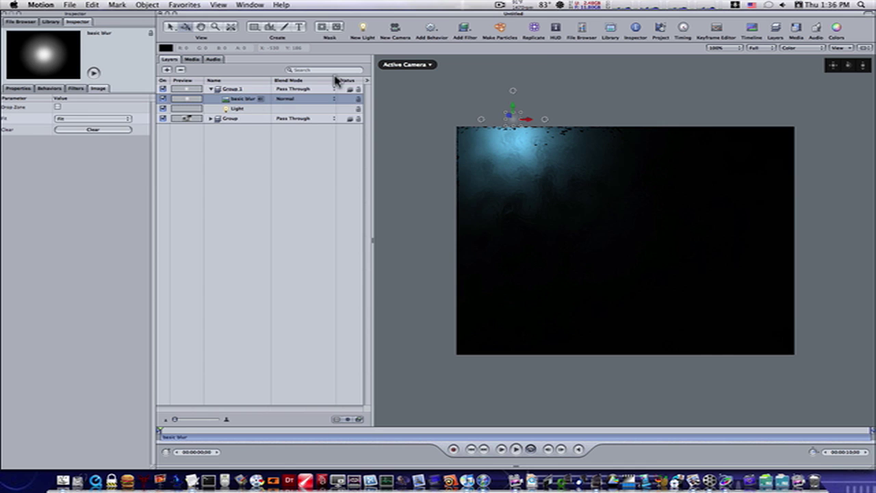
click(441, 33)
mouse_move(505, 46)
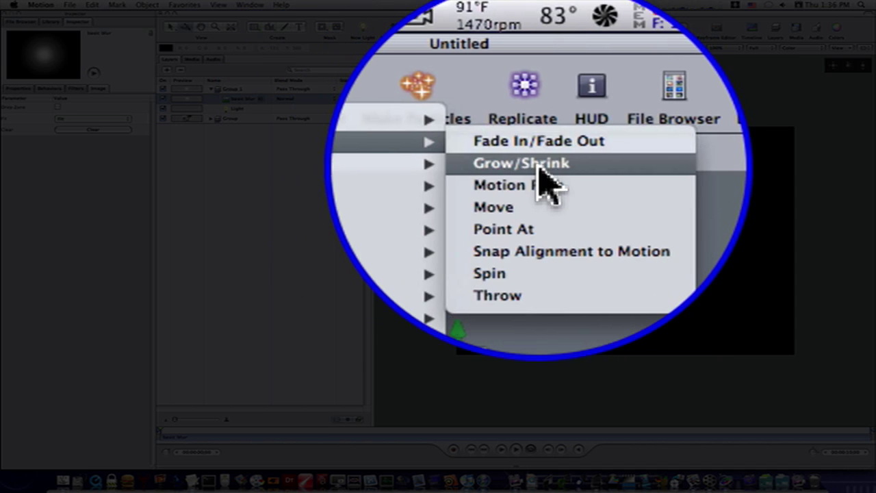
click(540, 186)
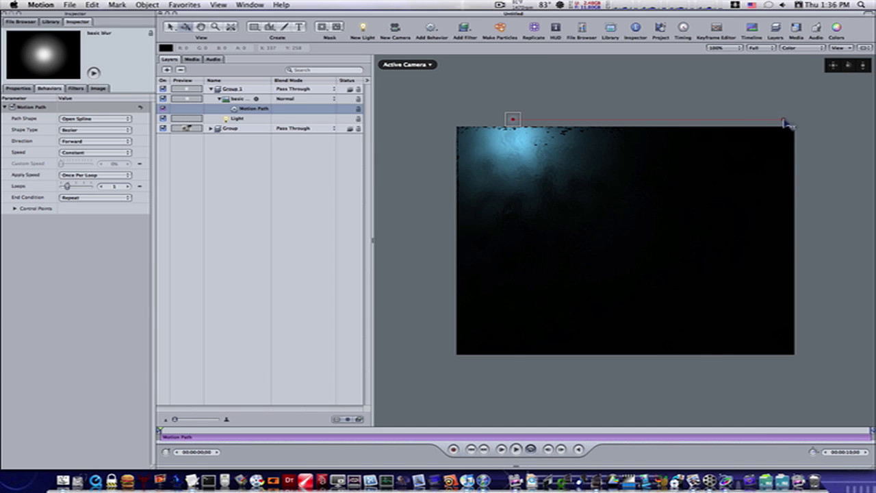
drag(785, 124, 472, 353)
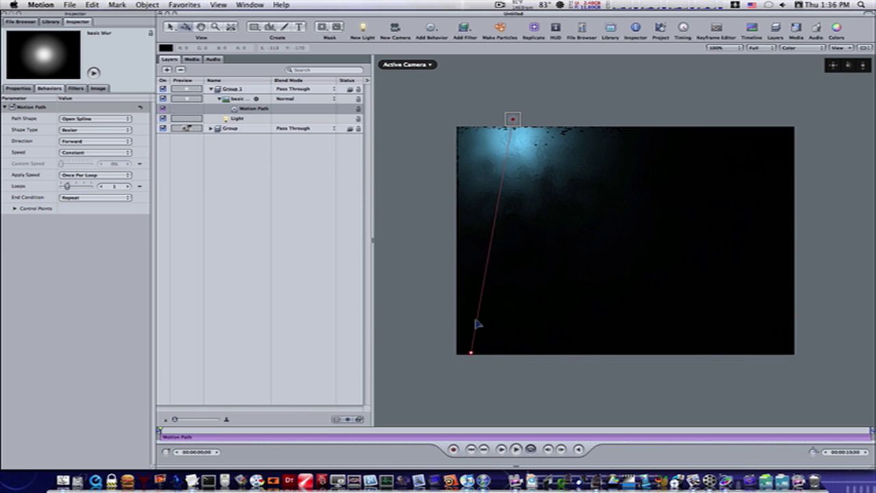
- Bend the motion path into a curve by adding and adjusting a mid-path control point
drag(479, 319, 563, 280)
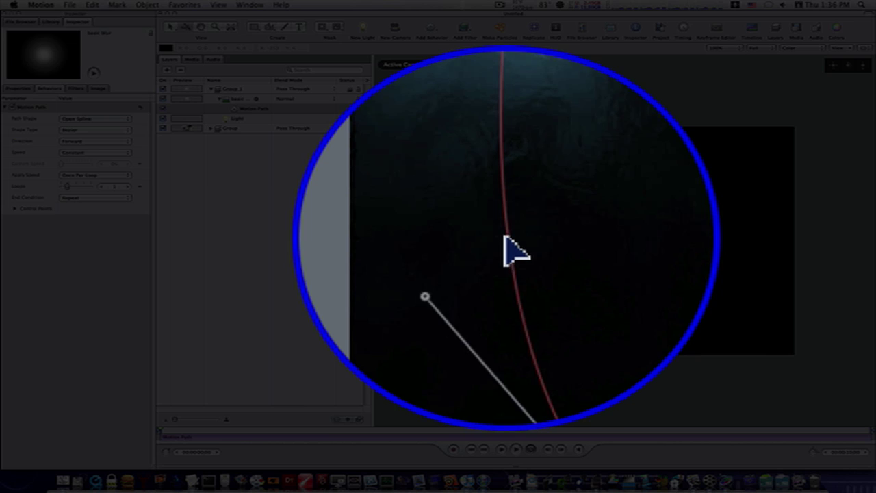
double_click(507, 239)
drag(506, 236, 600, 220)
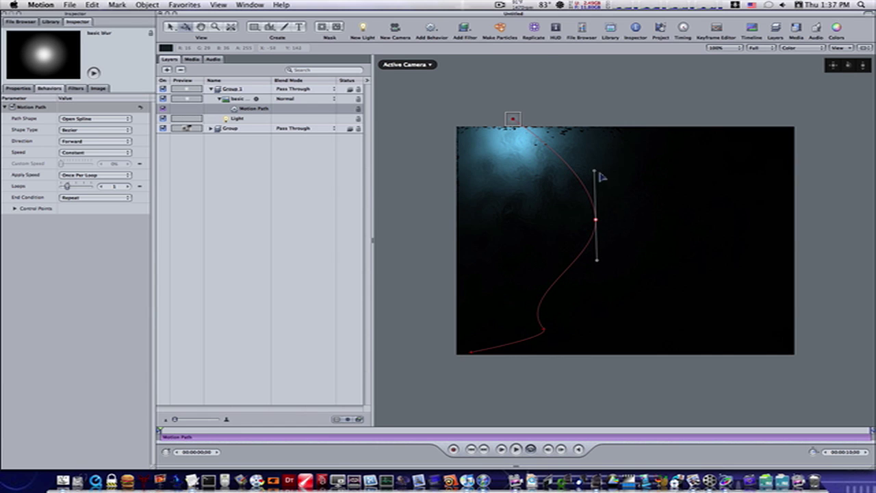
drag(594, 173, 561, 219)
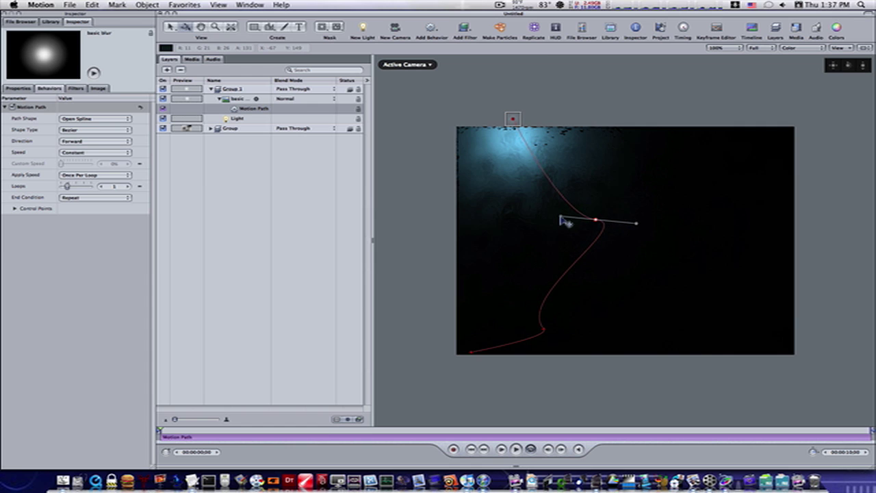
drag(540, 167, 497, 200)
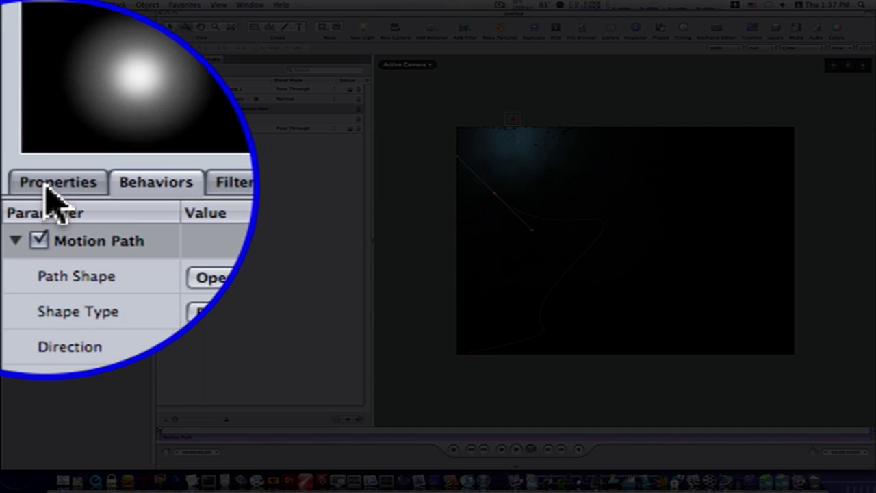
- Show basic blur's transform properties and scrub the timeline to check the glow's movement
click(19, 89)
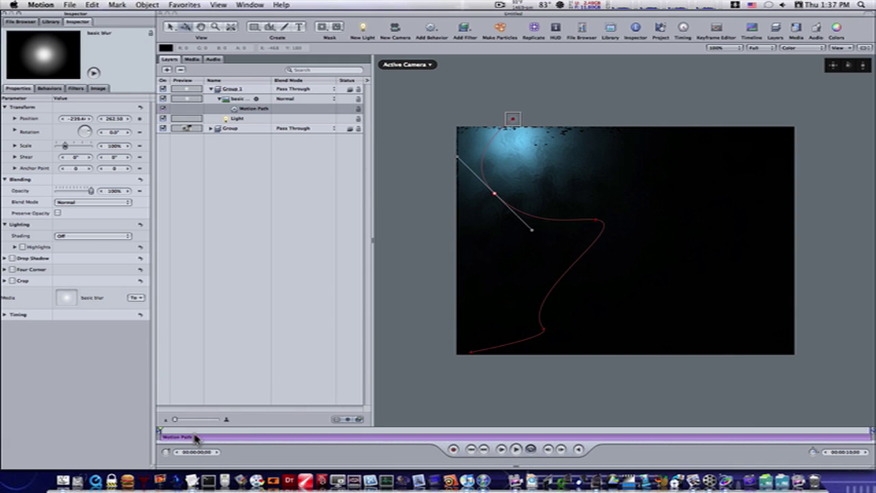
drag(186, 436, 163, 431)
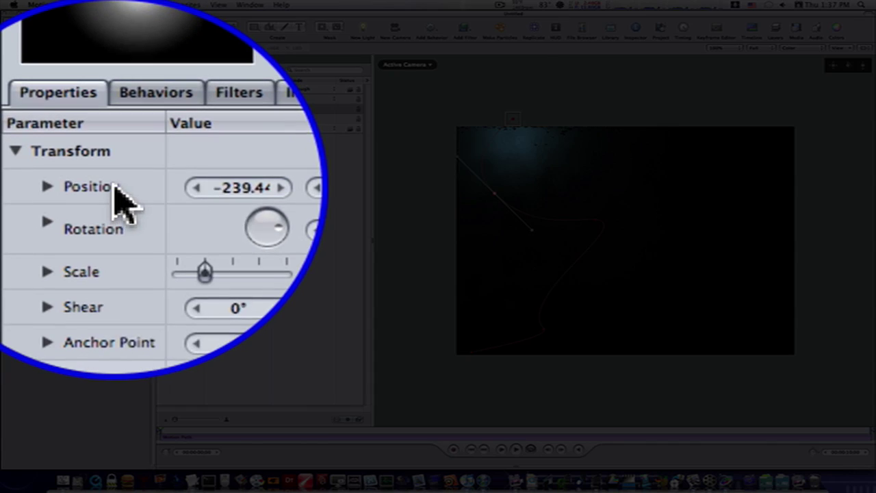
right_click(34, 120)
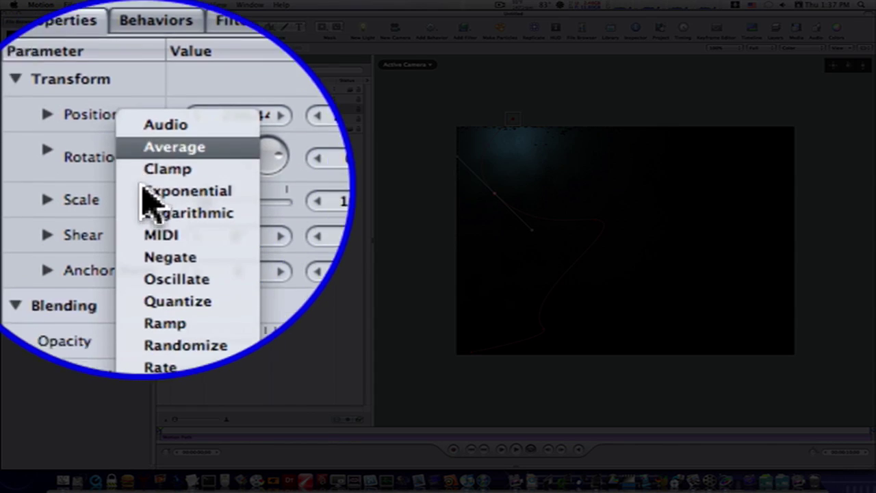
- Add a Wriggle to basic blur's Position with Amount 85, Frequency 0.74, Noisiness 0.44
click(175, 226)
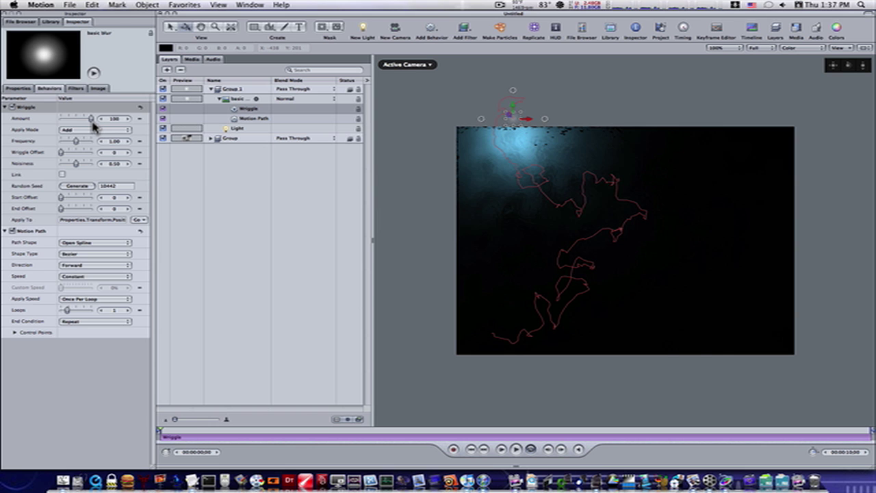
drag(91, 119, 72, 143)
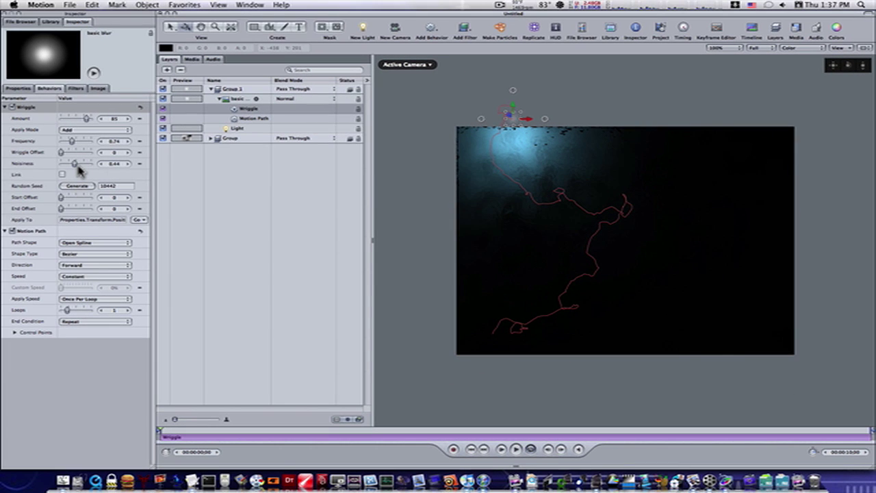
- Add a Match Move behavior to the Light with basic blur as its source
click(236, 130)
click(429, 29)
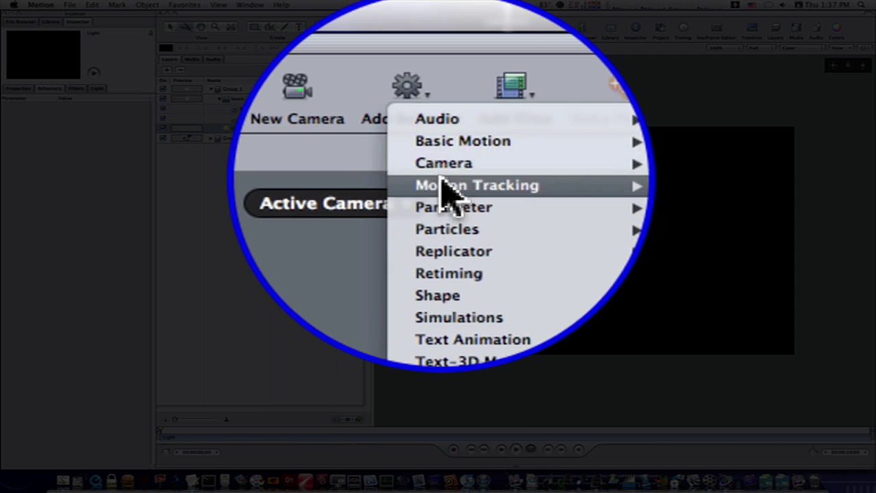
click(528, 64)
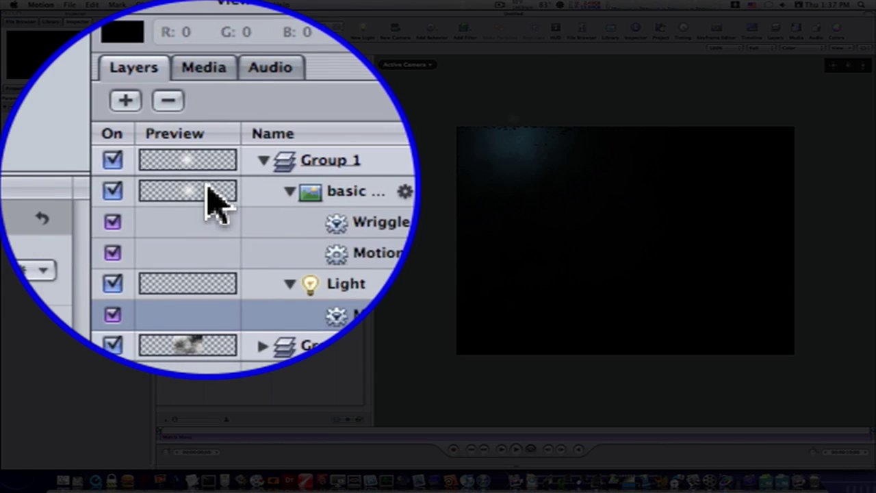
drag(186, 99, 75, 125)
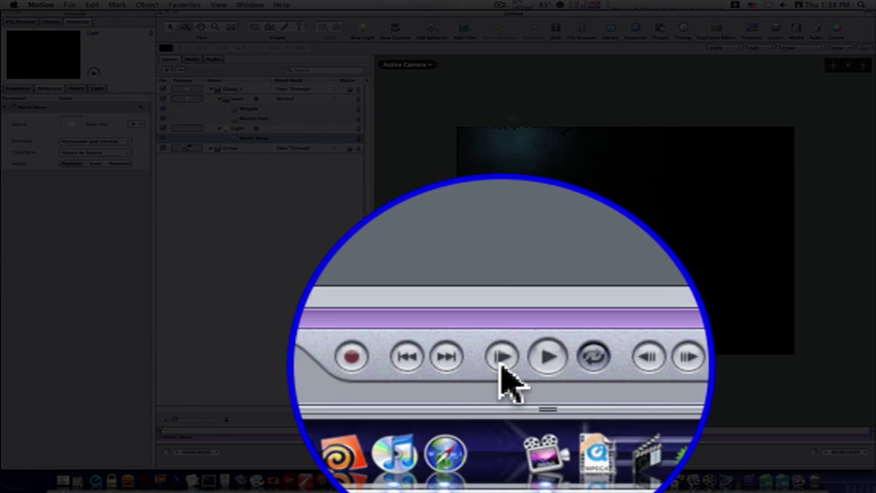
- Play back to confirm the light follows the blur, then collapse and select Group 1
click(513, 449)
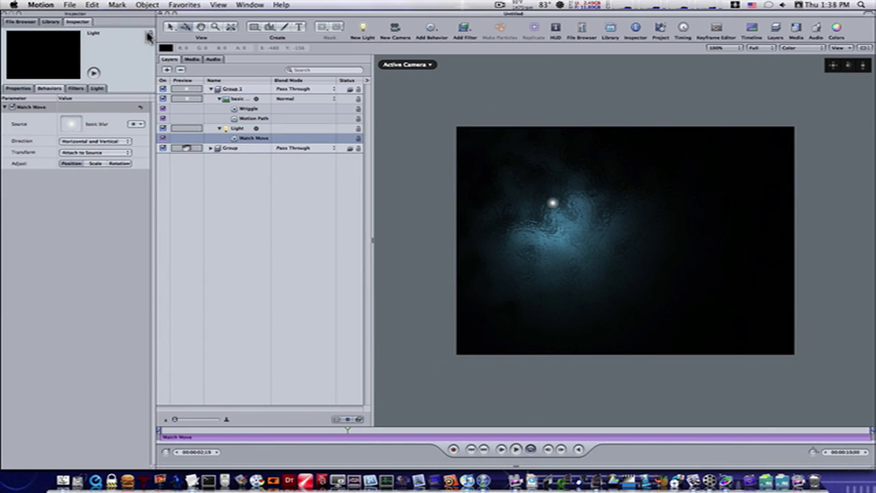
click(212, 90)
click(222, 90)
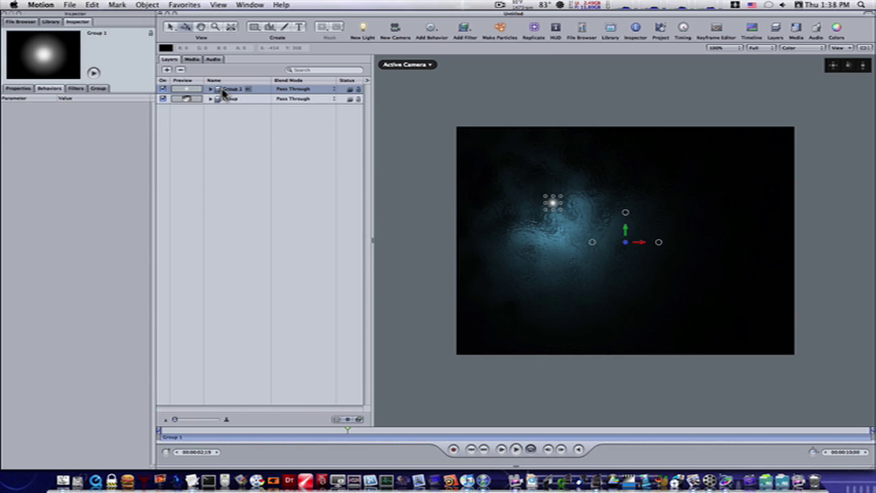
- Duplicate Group 1, shift the copy right, and preview both wandering lights
key(super+d)
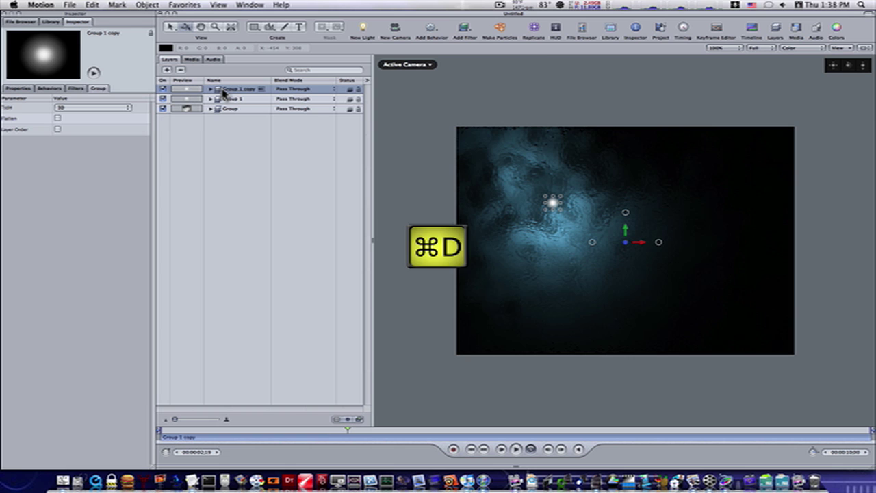
drag(645, 245, 847, 235)
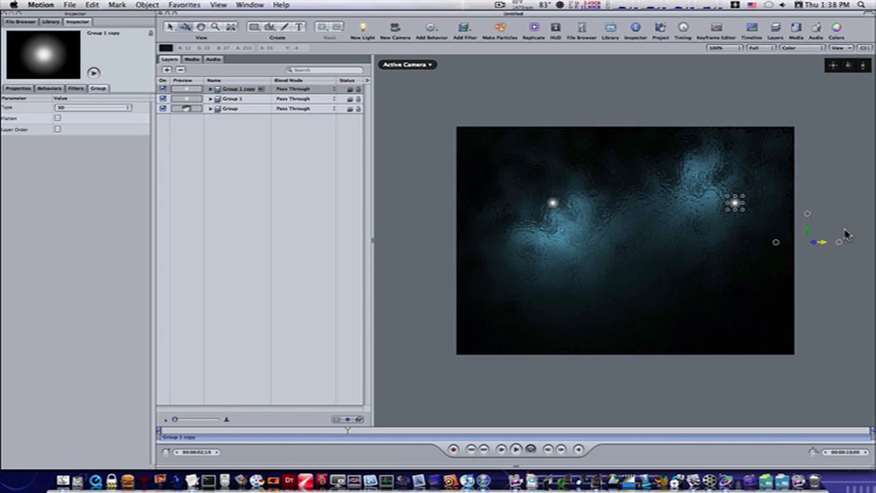
click(503, 451)
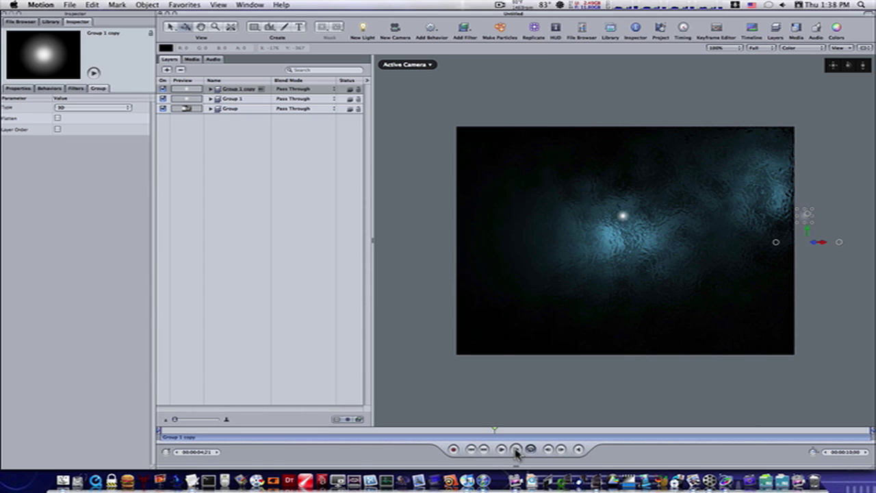
drag(491, 433, 436, 435)
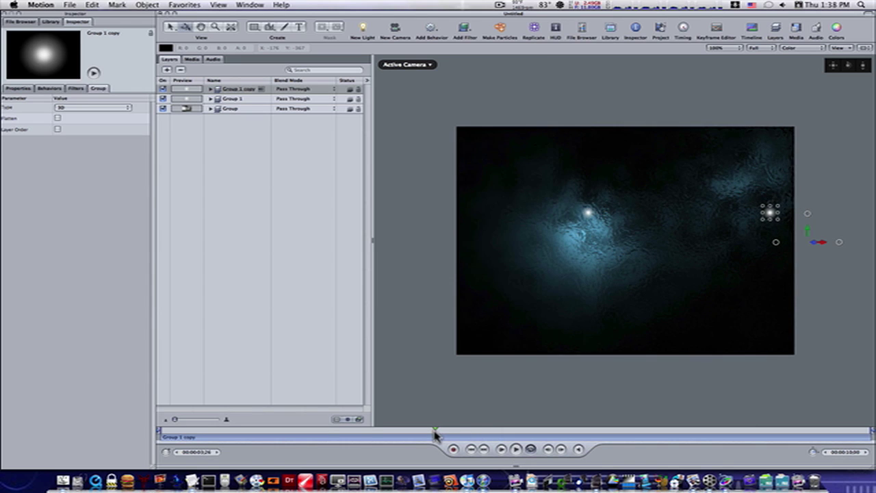
click(211, 90)
- Reshape Group 1 copy's Motion Path points into a looping curve across the right half
click(219, 99)
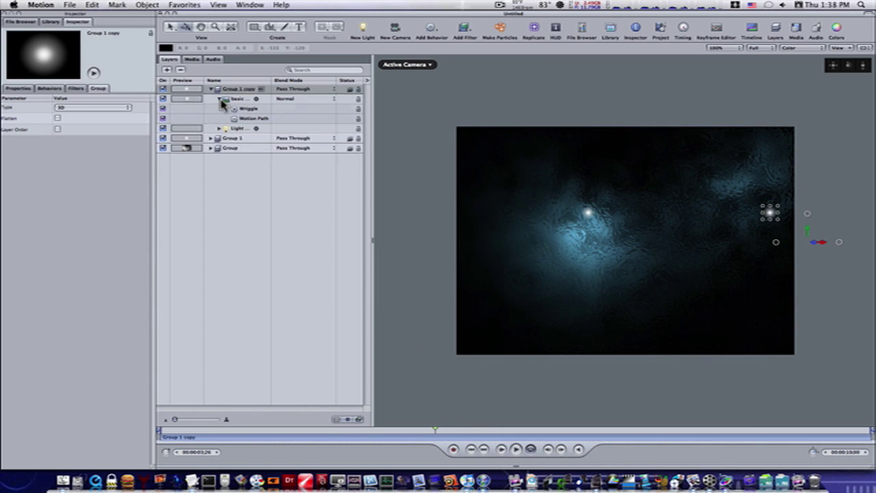
click(237, 119)
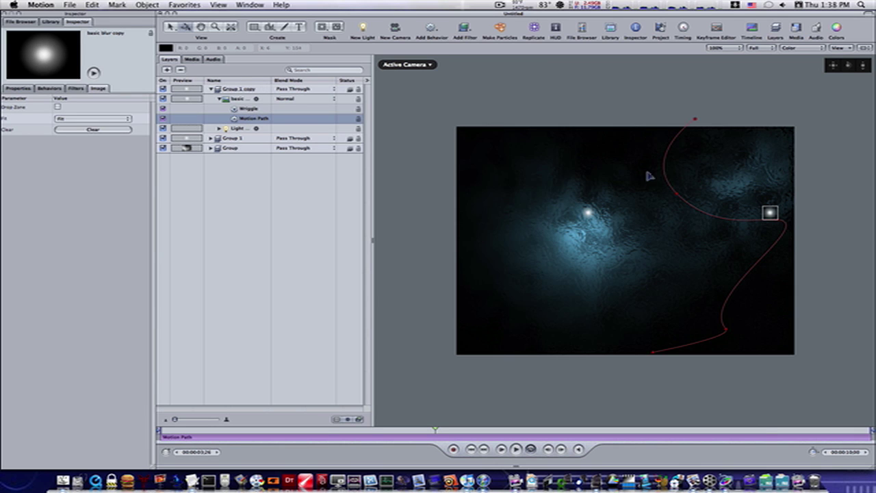
drag(682, 201, 681, 258)
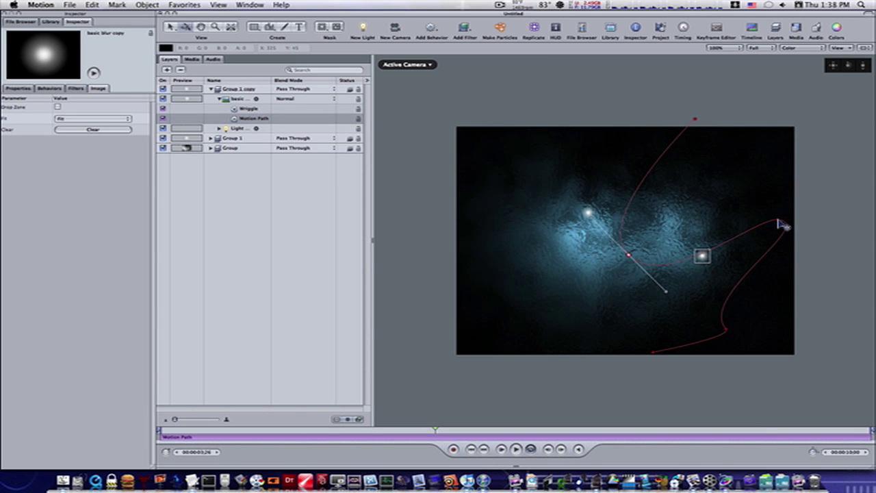
drag(780, 224, 657, 306)
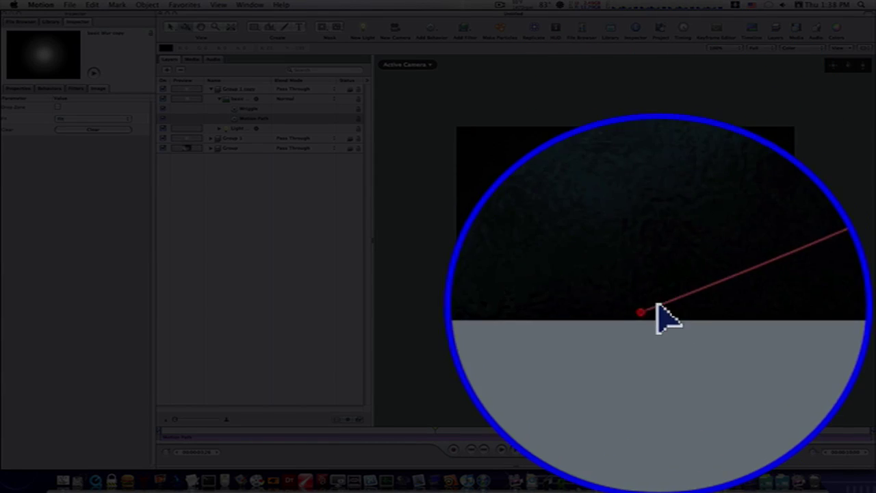
drag(655, 355, 638, 333)
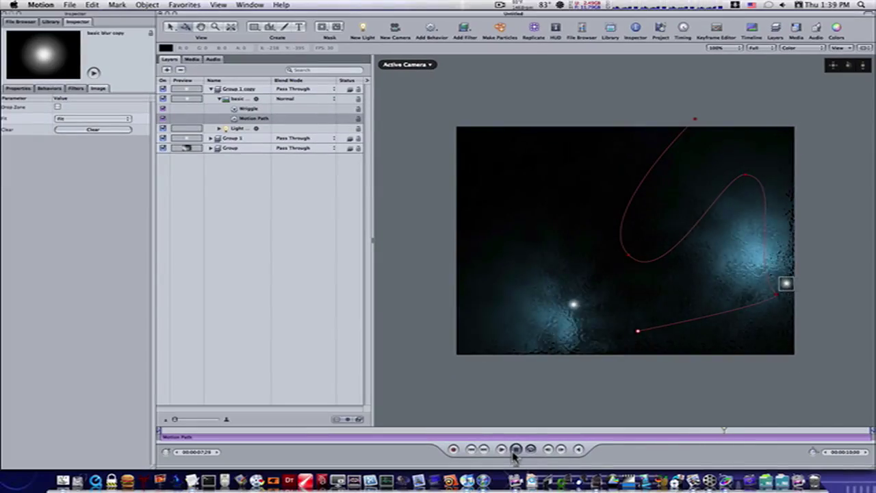
click(515, 451)
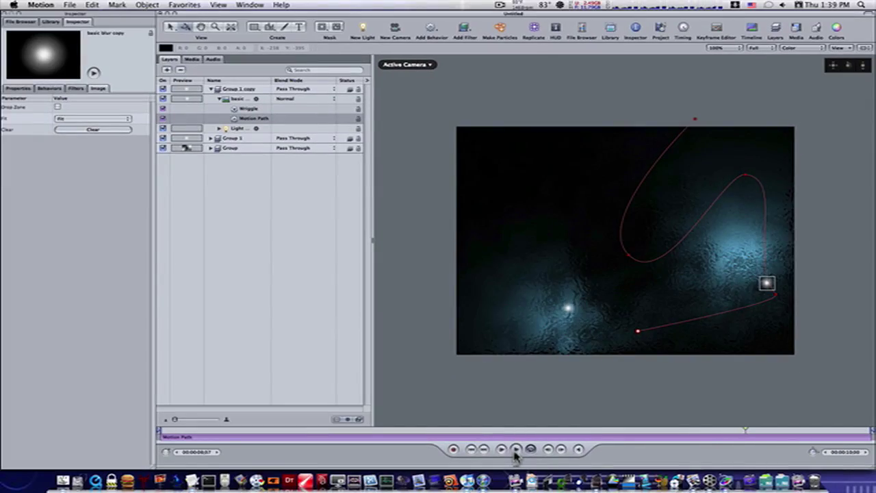
click(212, 91)
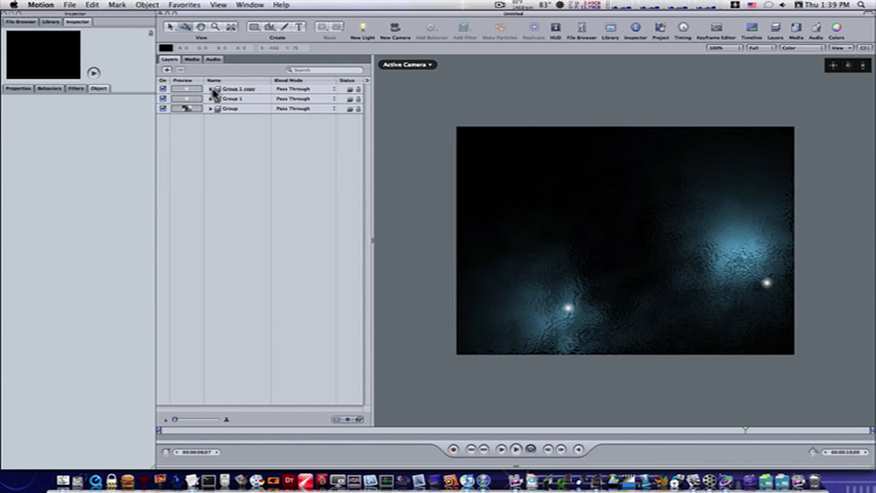
- Add a new Group 2 and move the playhead to a frame near the end
click(166, 70)
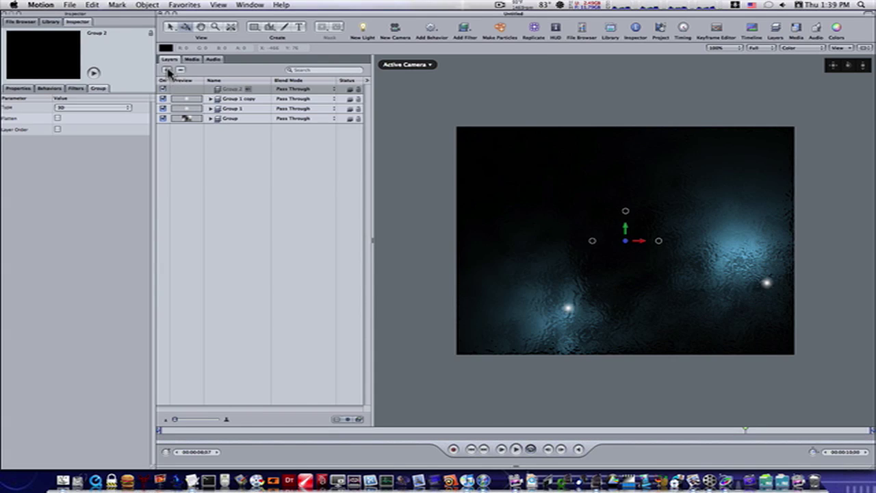
click(218, 91)
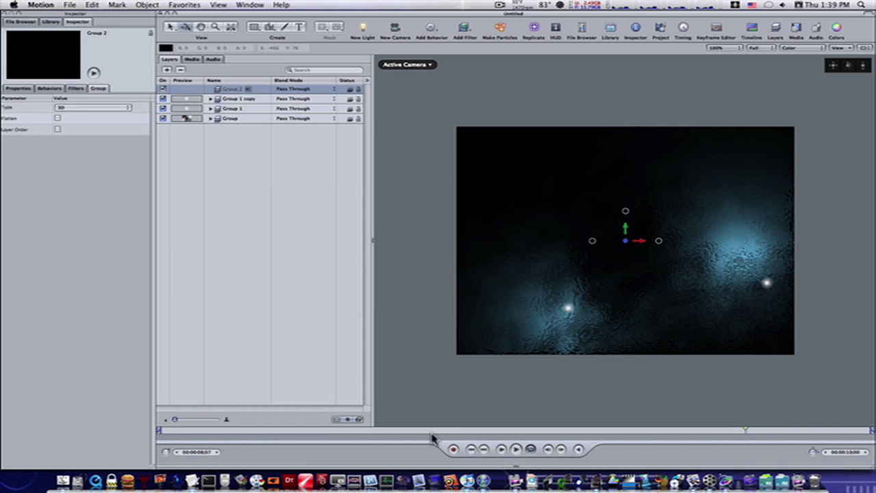
drag(432, 438, 157, 422)
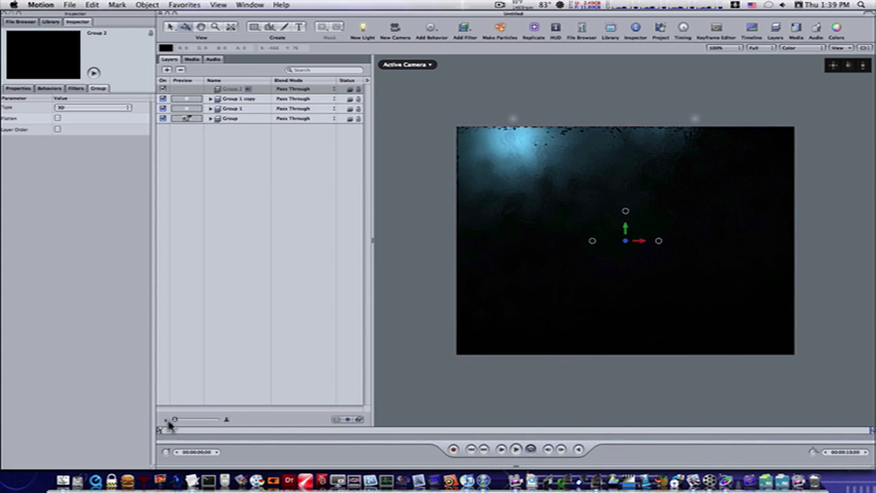
click(199, 91)
- Create a text layer reading 'EMEEK77' near the frame's lower left
click(300, 27)
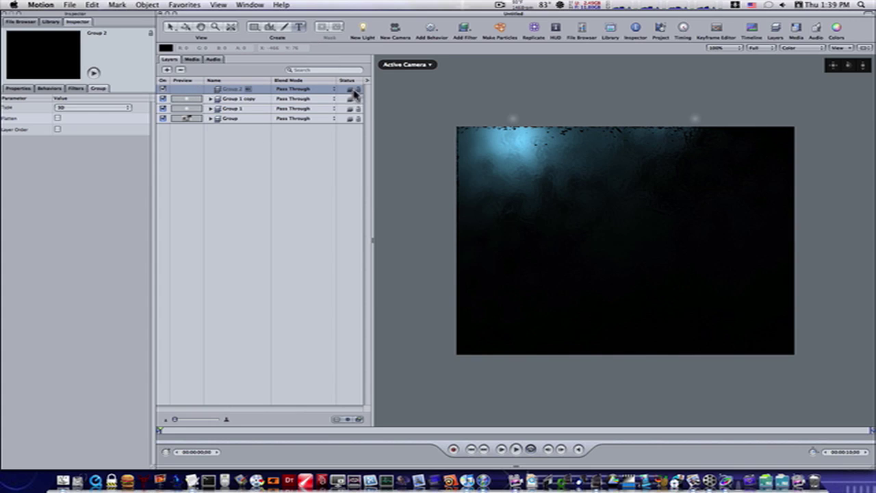
click(510, 317)
text(E)
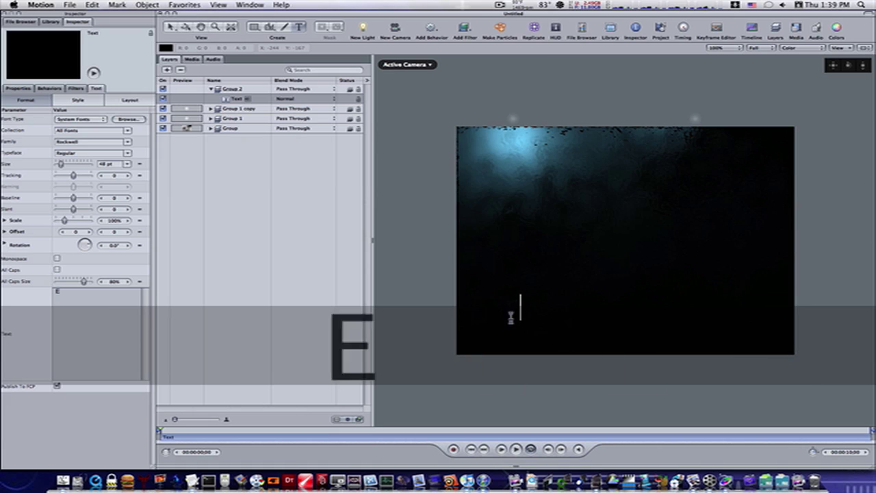
text(MEEK77)
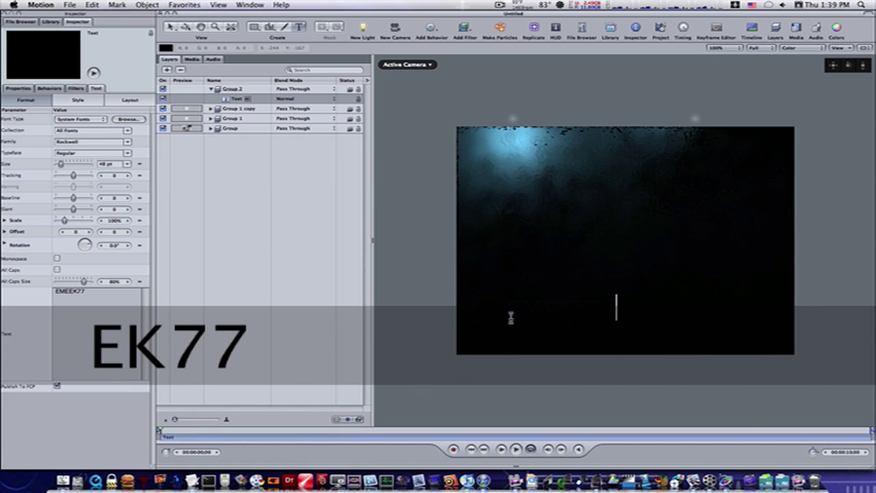
key(Escape)
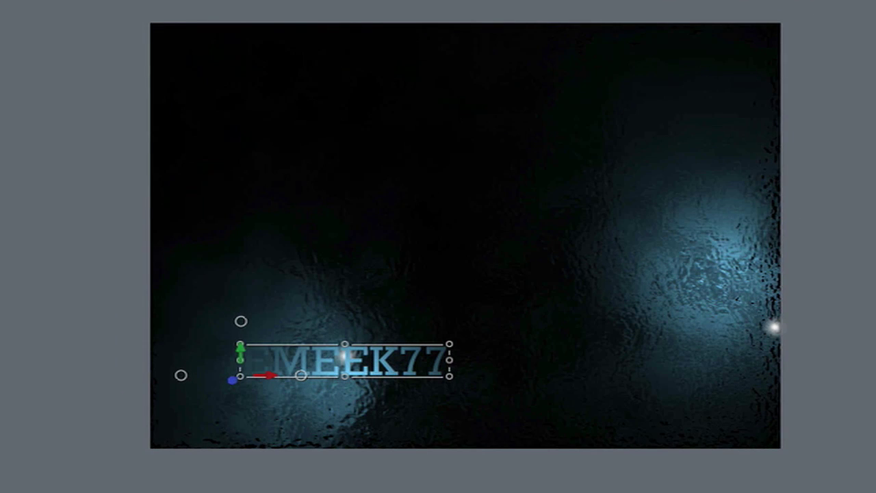
- Enlarge the EMEEK77 text, set its typeface to Bold, and nudge it slightly right
drag(450, 344, 479, 332)
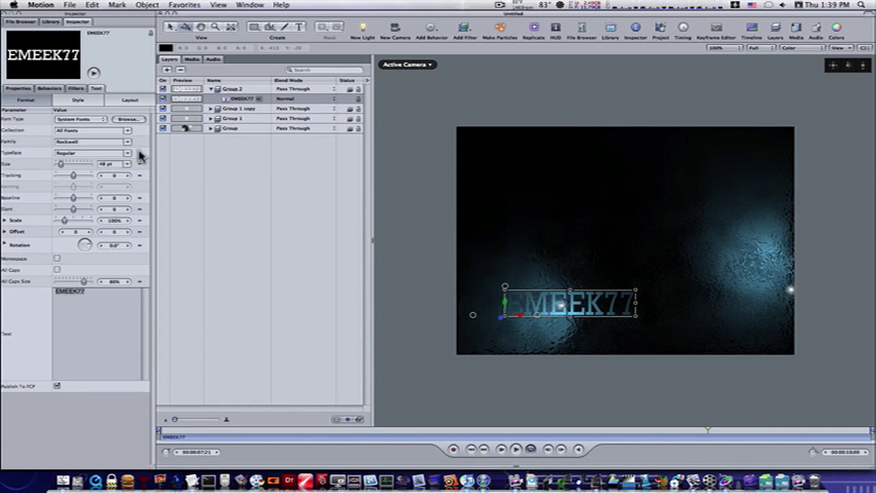
click(127, 153)
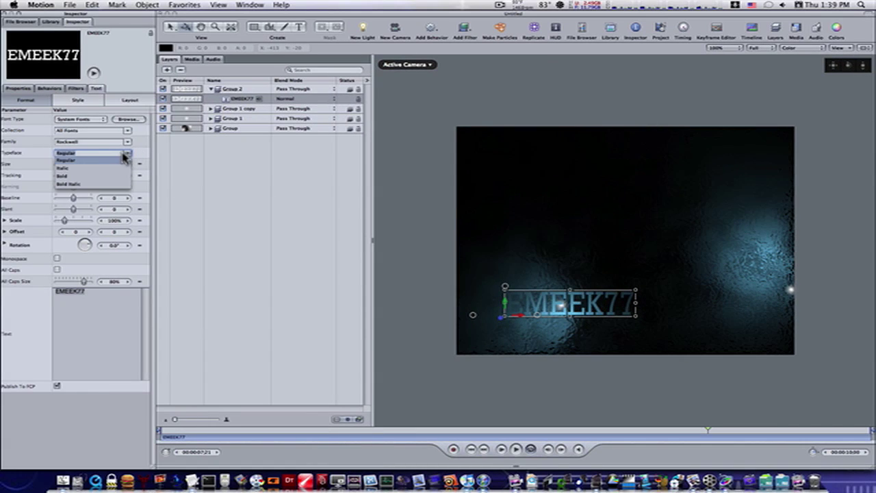
click(63, 176)
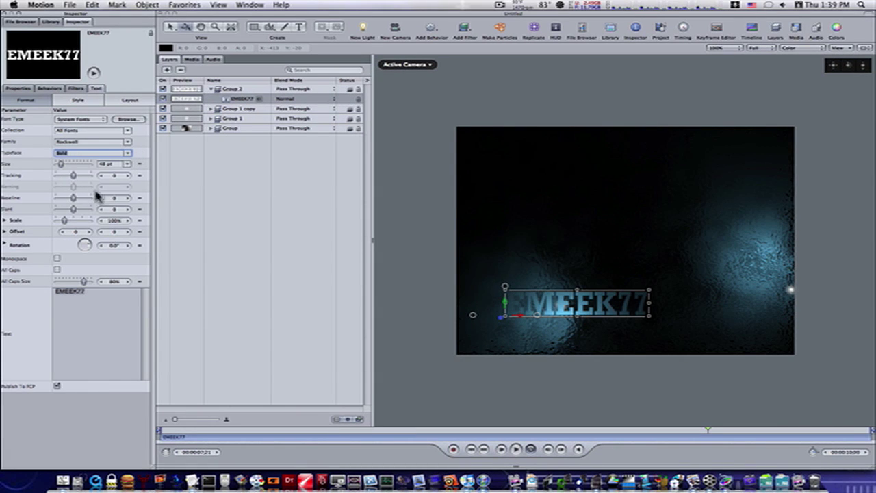
mouse_move(521, 320)
mouse_down()
mouse_move(535, 319)
mouse_move(518, 306)
mouse_move(518, 318)
mouse_up()
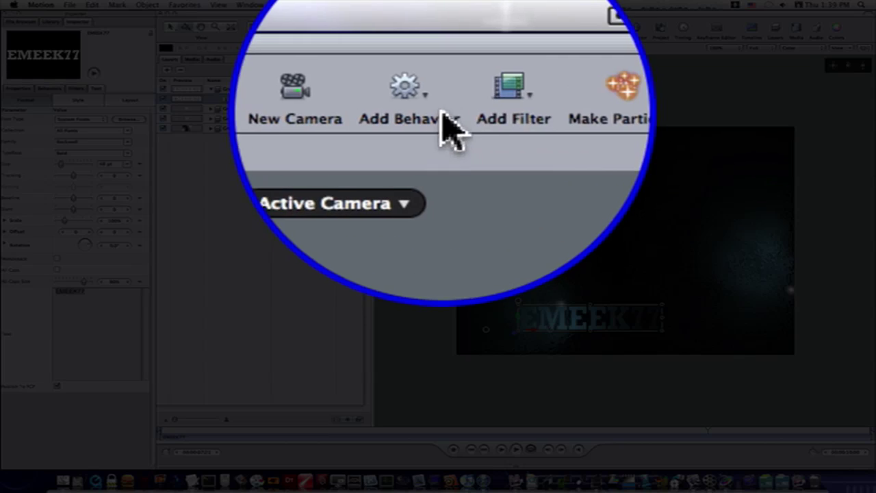
click(465, 29)
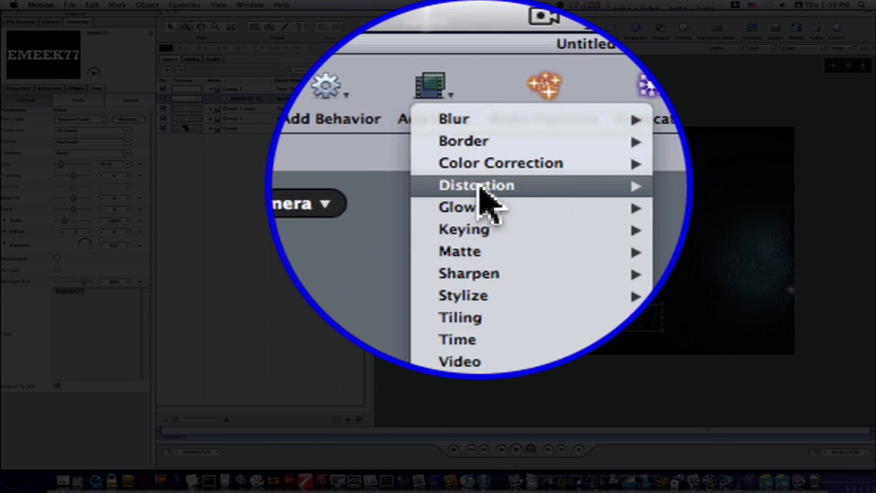
- Apply Glass Distortion to the text using the Grungemaps image as its Map Image
mouse_move(616, 184)
click(562, 186)
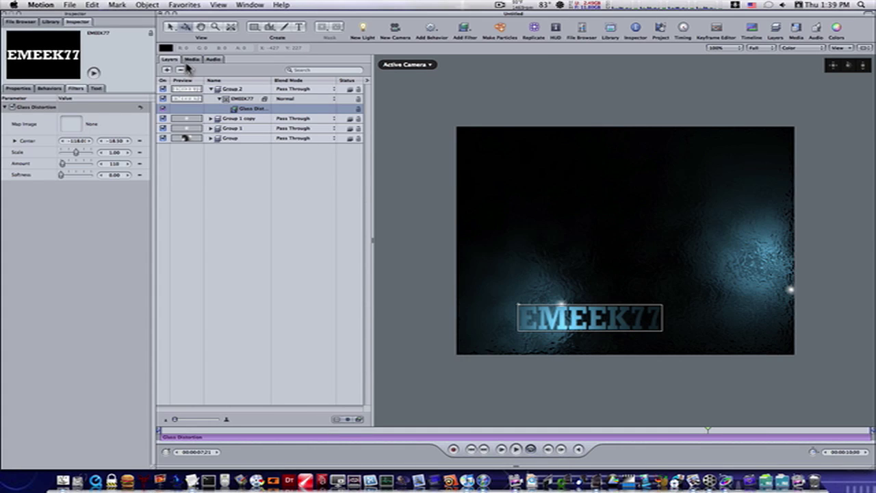
click(191, 60)
drag(173, 94, 71, 124)
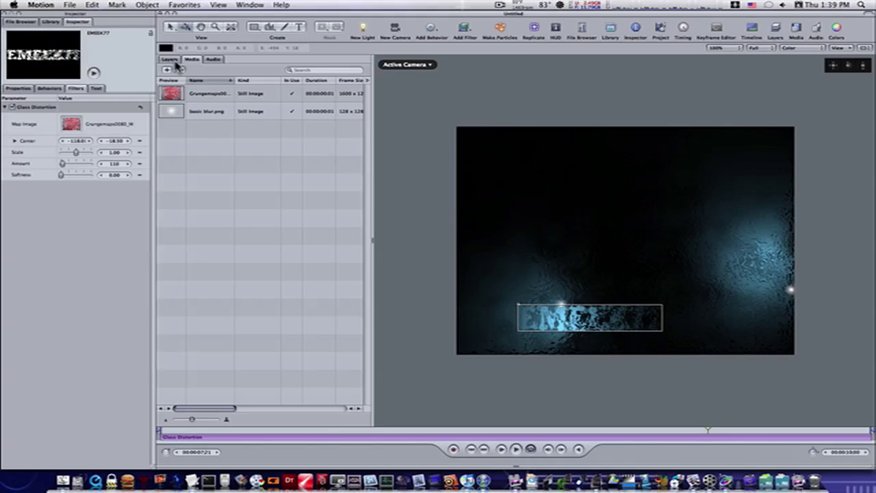
click(175, 61)
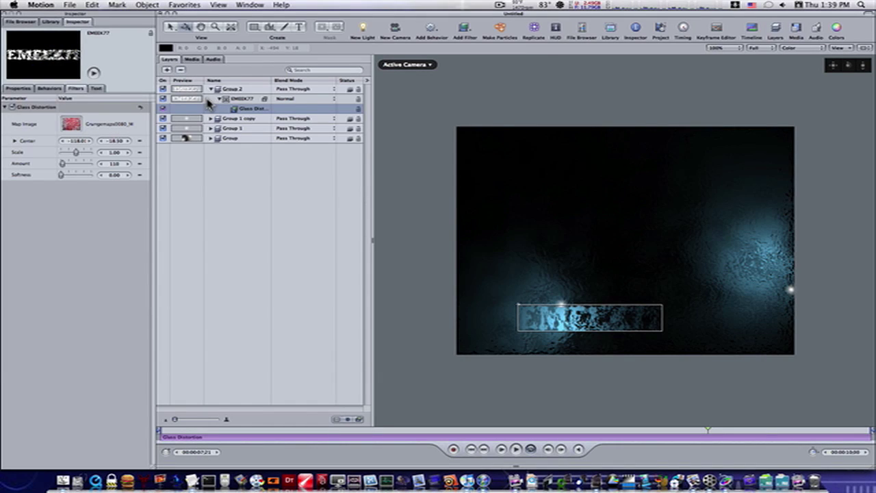
- Enable a drop shadow in the EMEEK77 text's Style settings
click(209, 100)
click(97, 90)
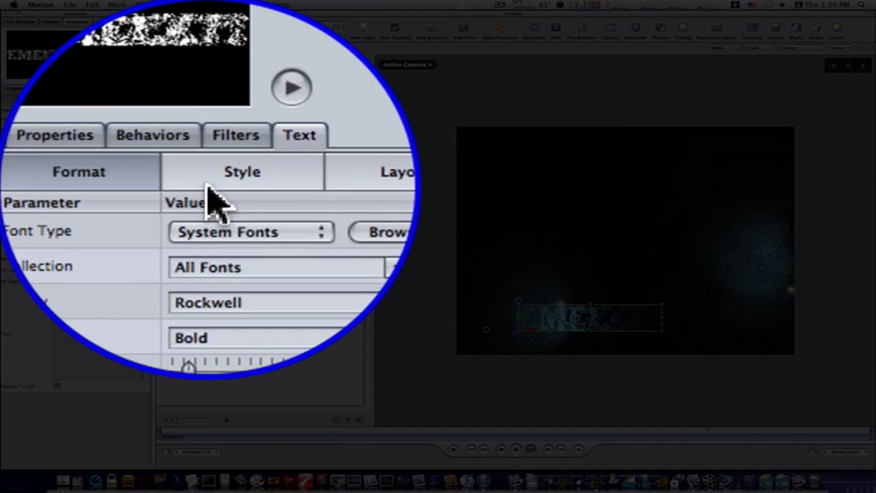
click(78, 100)
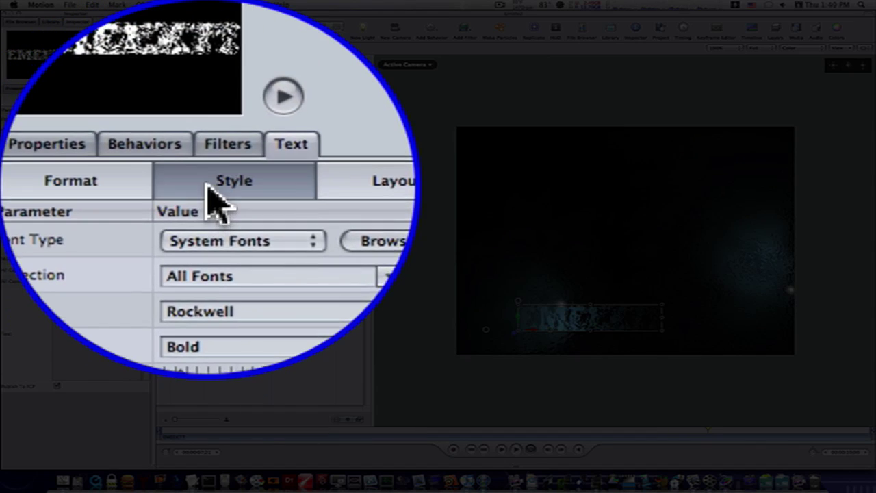
scroll(75, 239, down, 10)
click(11, 367)
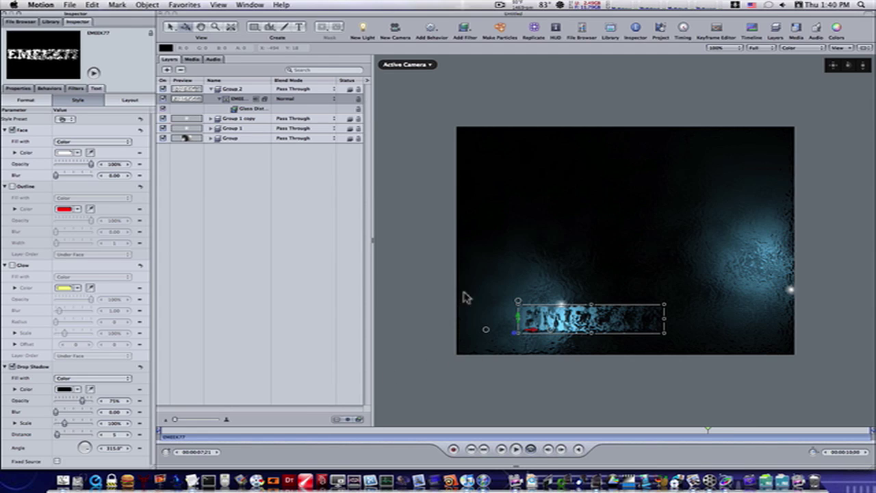
- With Glass Distortion selected, turn on keyframe recording at the start and preview the animation
click(237, 109)
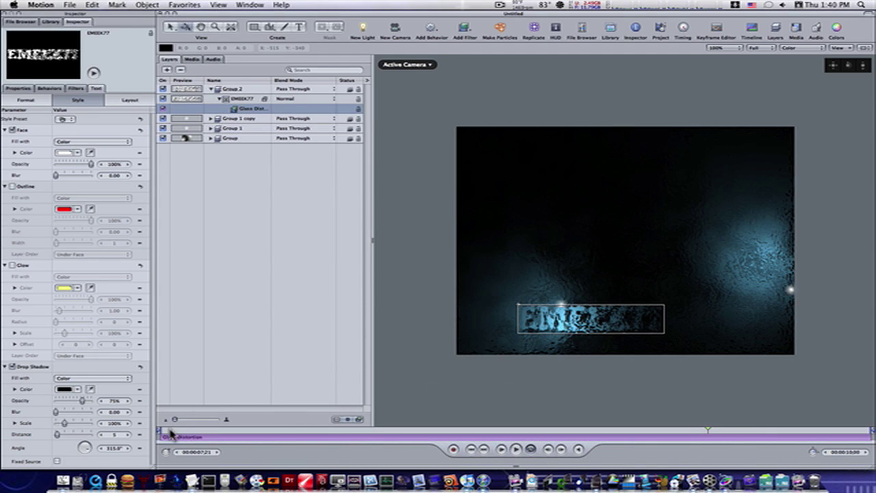
drag(171, 434, 166, 434)
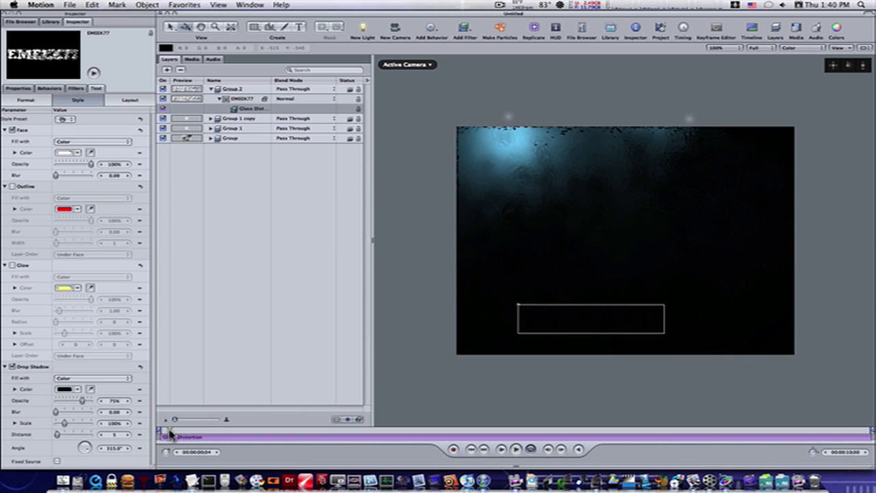
click(453, 449)
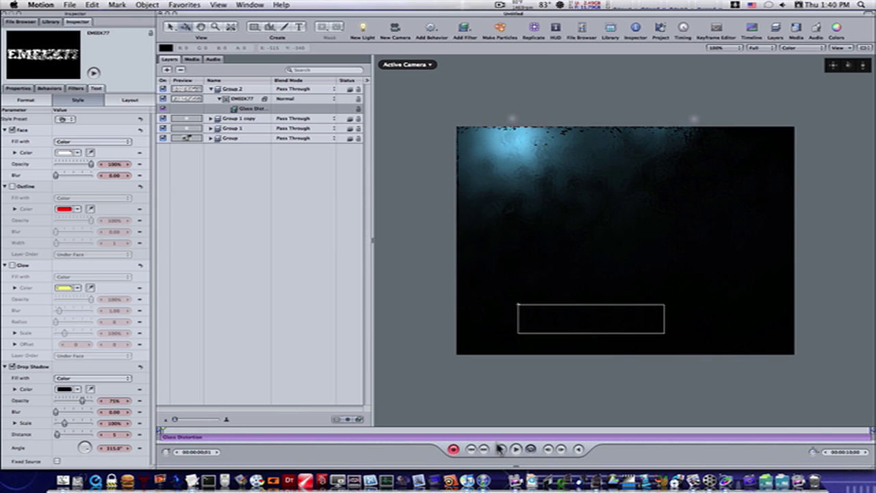
click(868, 433)
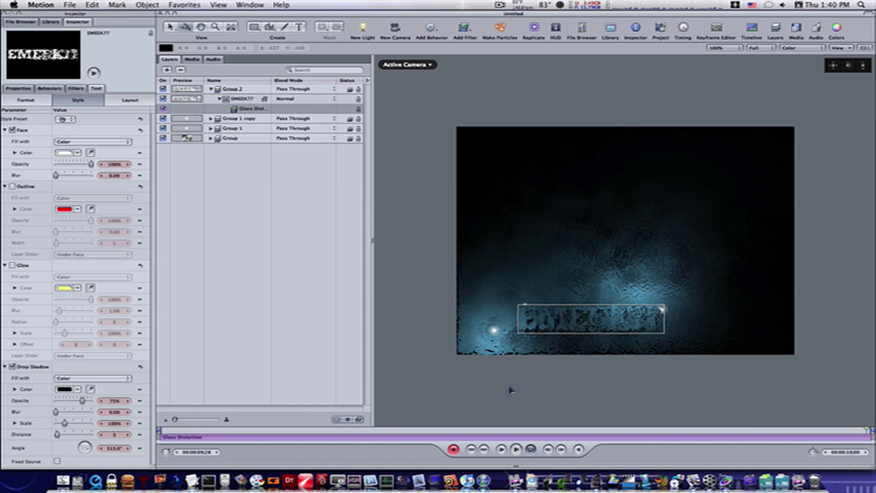
click(509, 449)
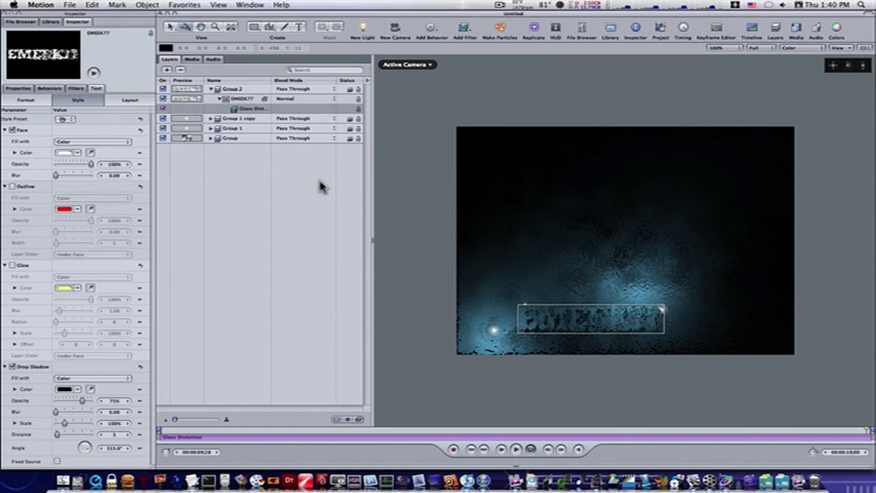
- Duplicate the EMEEK77 text layer and scrub to check the copy's Glass Distortion
click(230, 100)
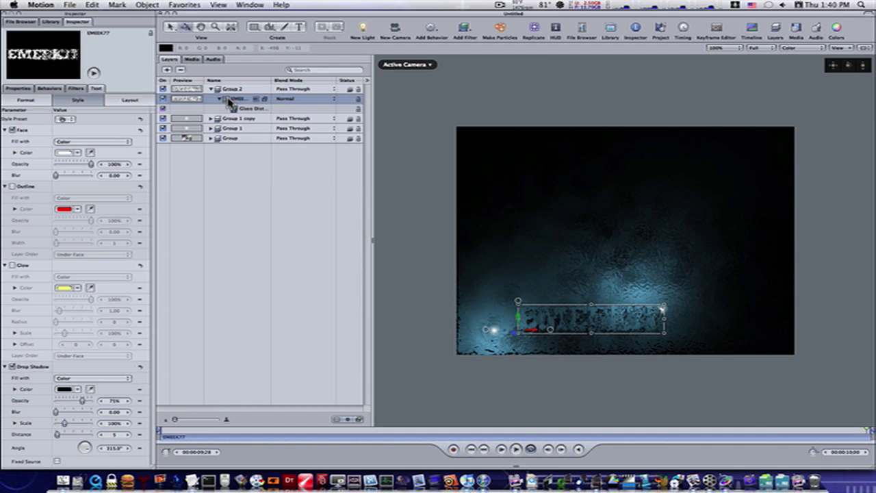
key(super+d)
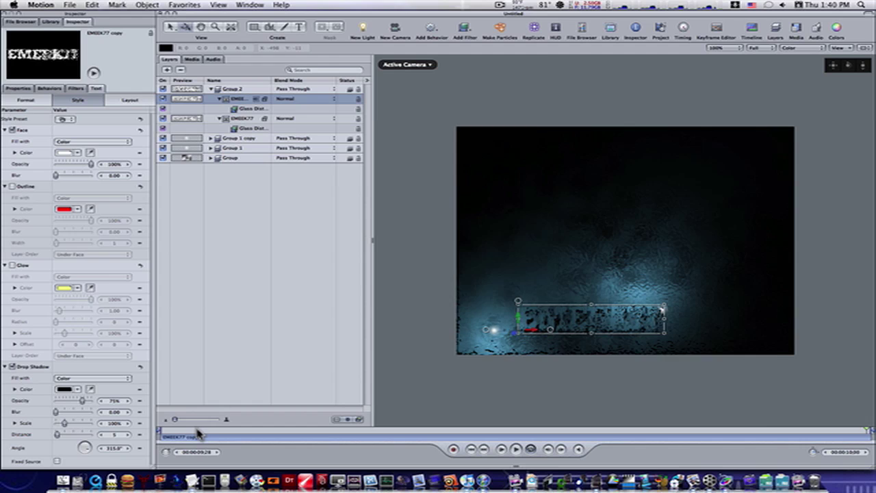
drag(197, 433, 165, 434)
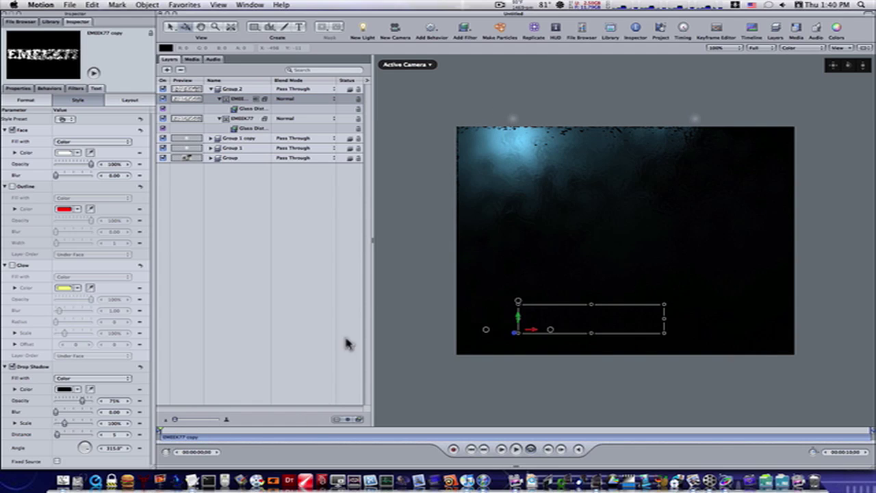
click(233, 111)
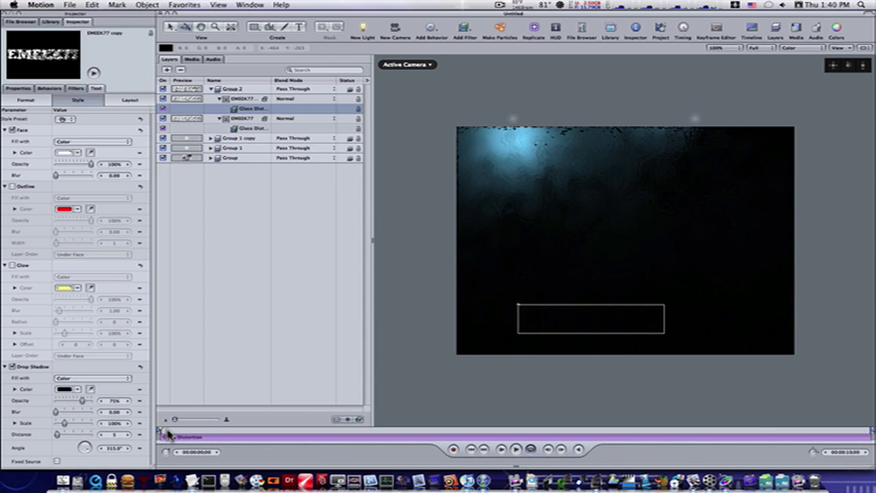
drag(168, 434, 731, 425)
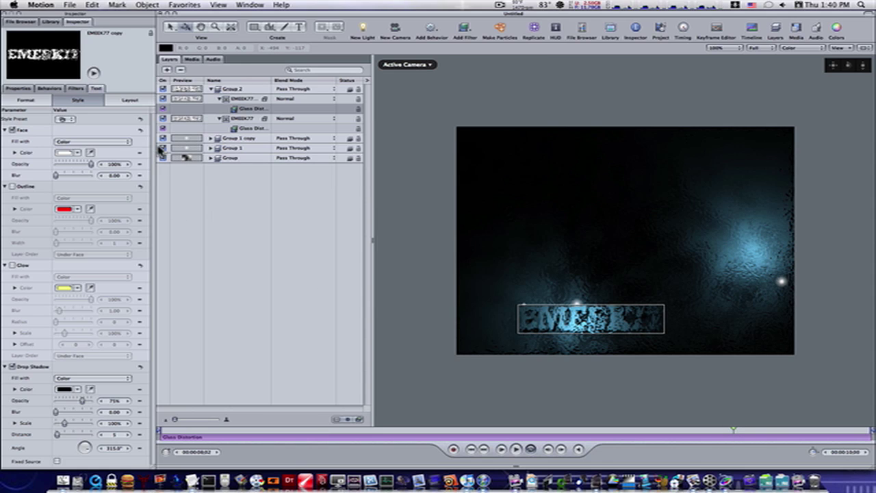
- Try Add, Color Dodge and Pin Light as the EMEEK77 copy's blend mode, then settle on Overlay
click(17, 89)
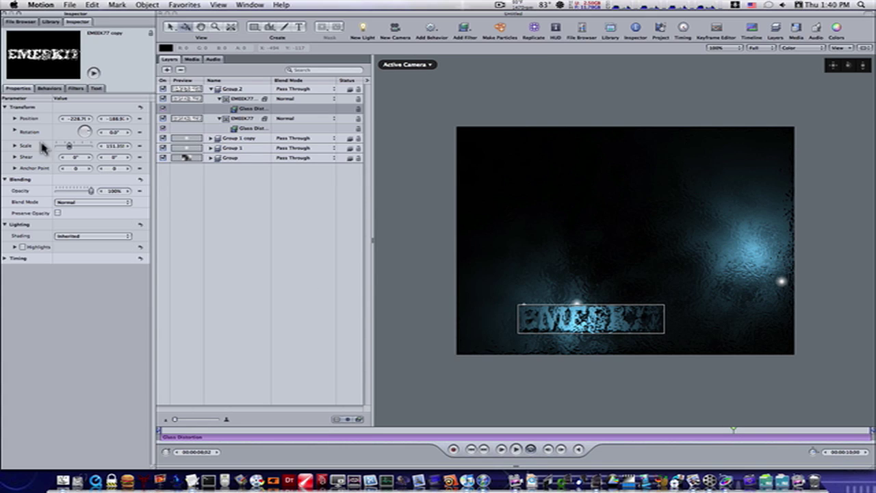
click(122, 202)
click(94, 258)
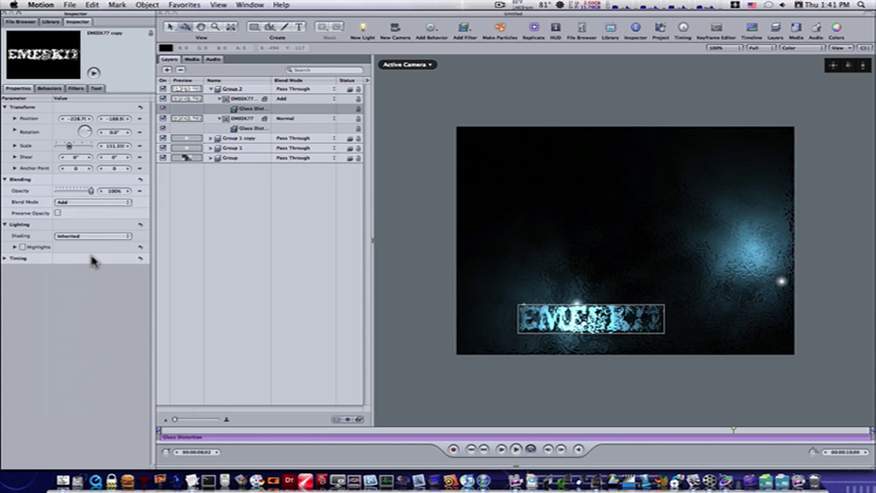
click(114, 203)
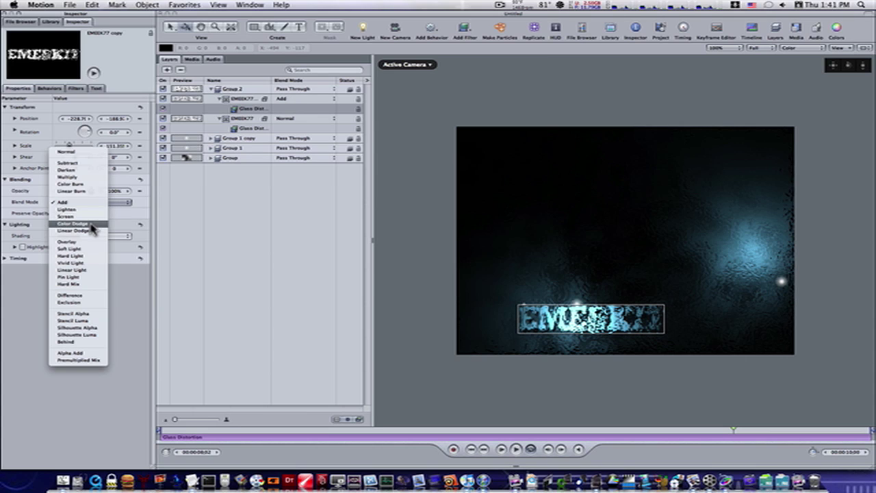
click(89, 226)
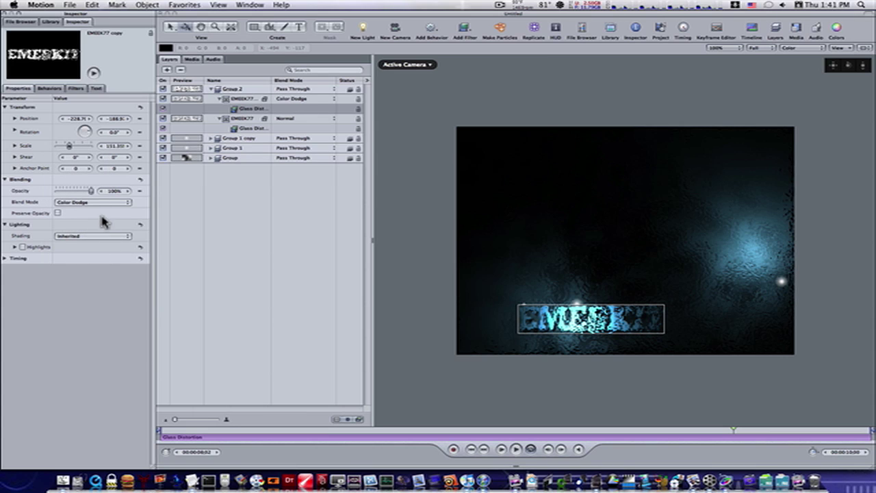
click(113, 202)
click(80, 261)
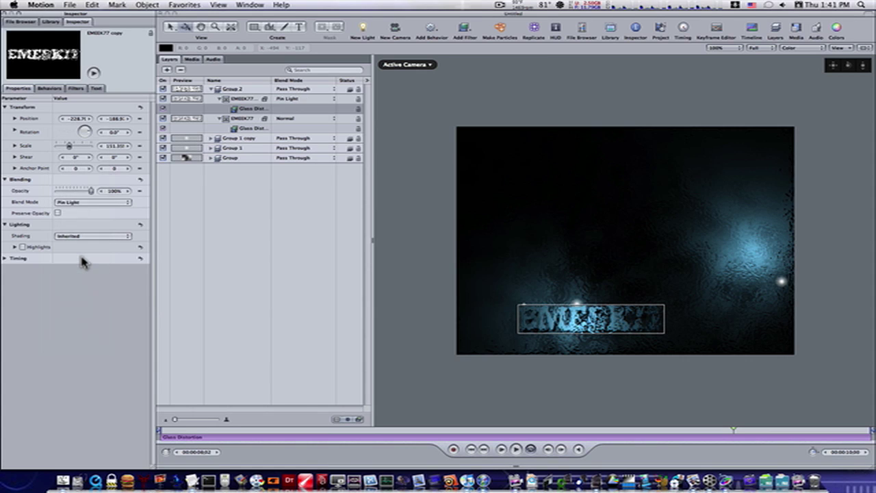
click(108, 202)
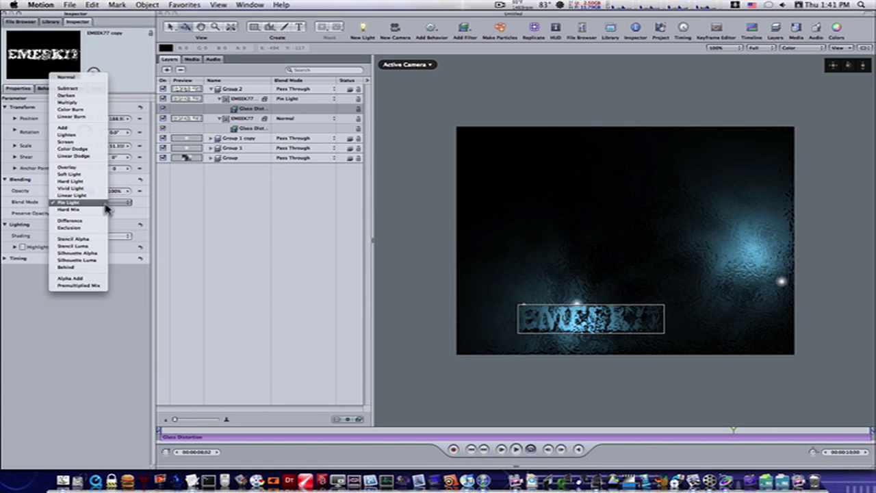
click(93, 168)
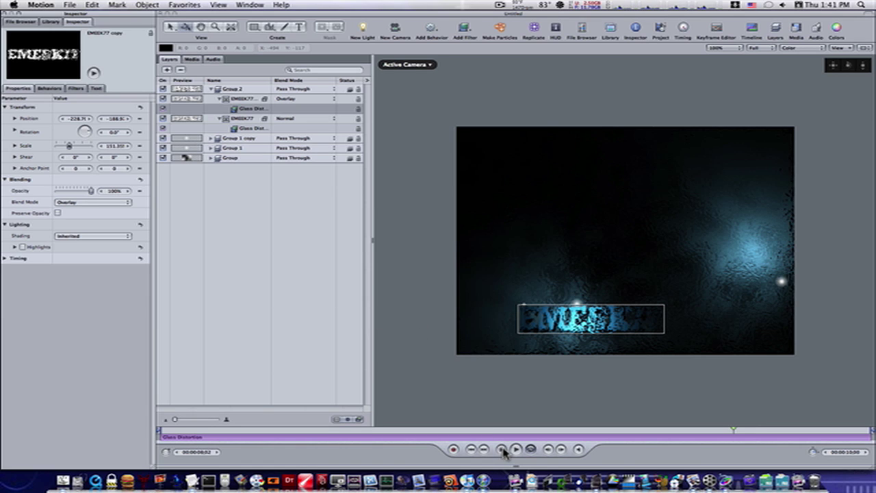
- Collapse Group 2, add a new camera to the scene and return to the first frame
click(215, 91)
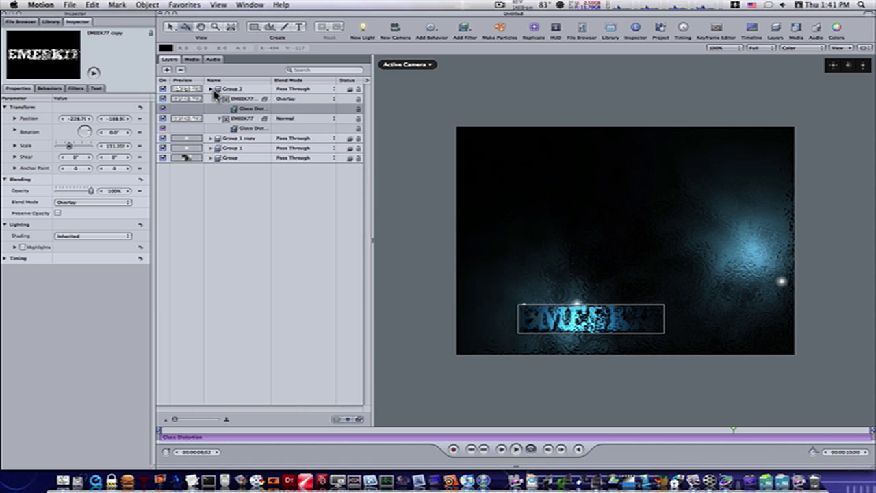
click(212, 89)
click(255, 141)
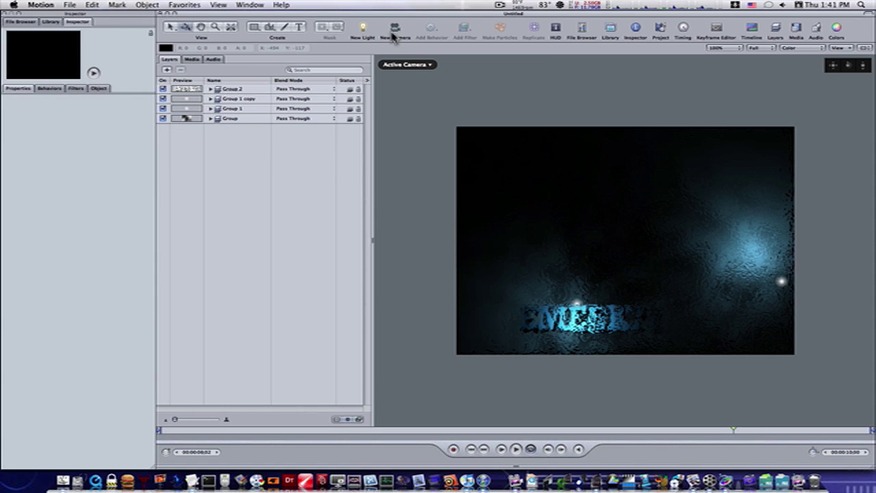
click(395, 29)
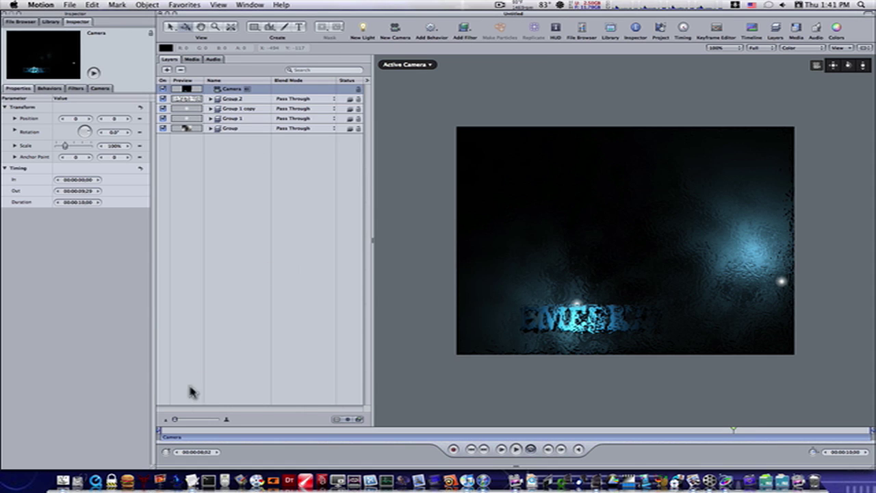
click(162, 434)
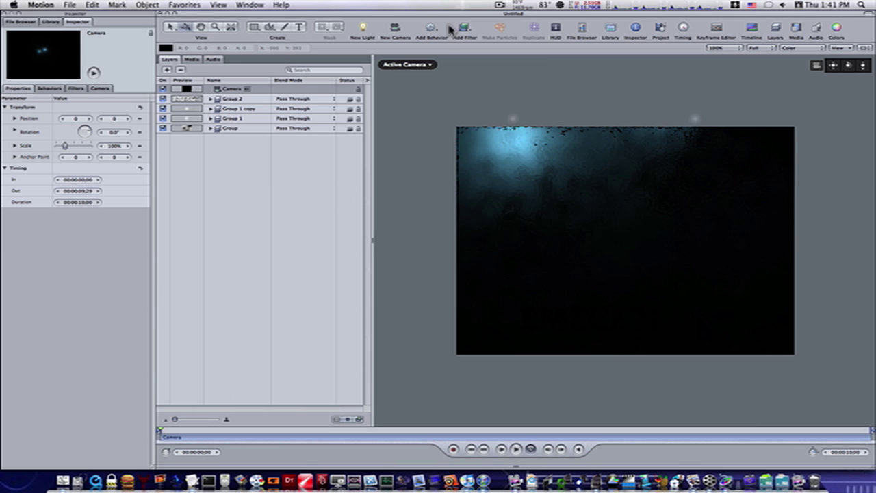
- Give the camera a Sweep behaviour ending at 17° and play it back
click(431, 28)
mouse_move(496, 51)
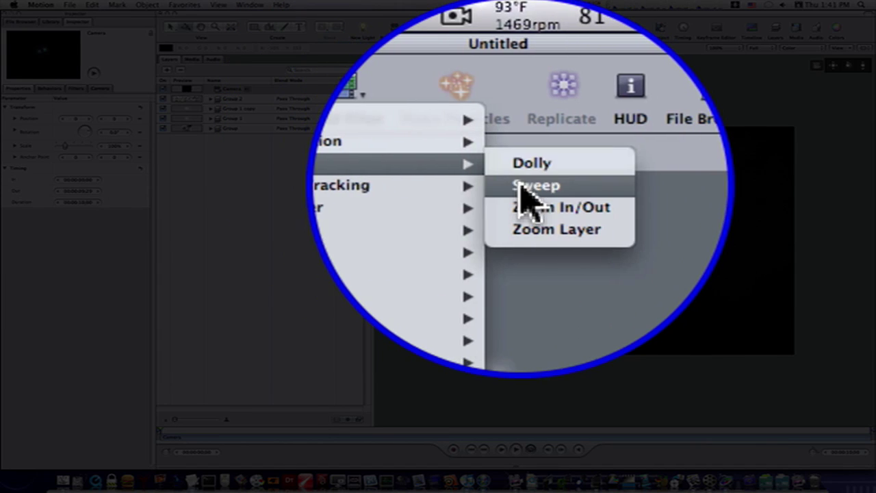
click(521, 191)
click(207, 184)
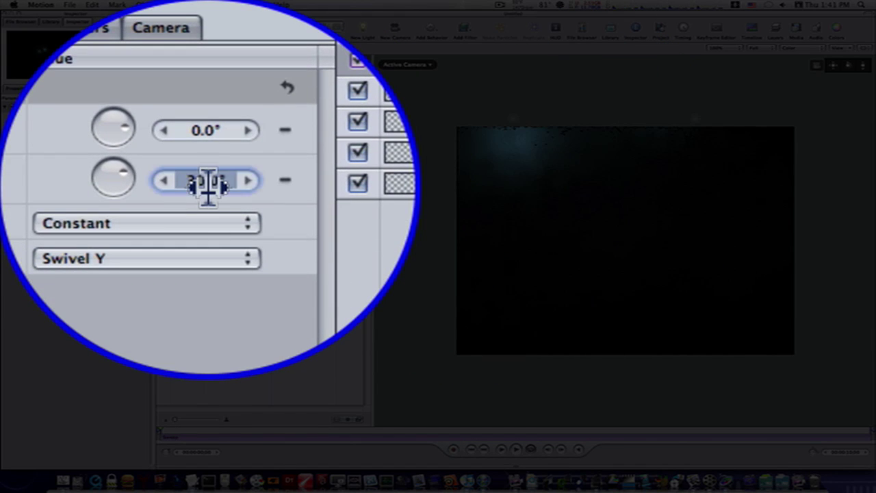
text(17)
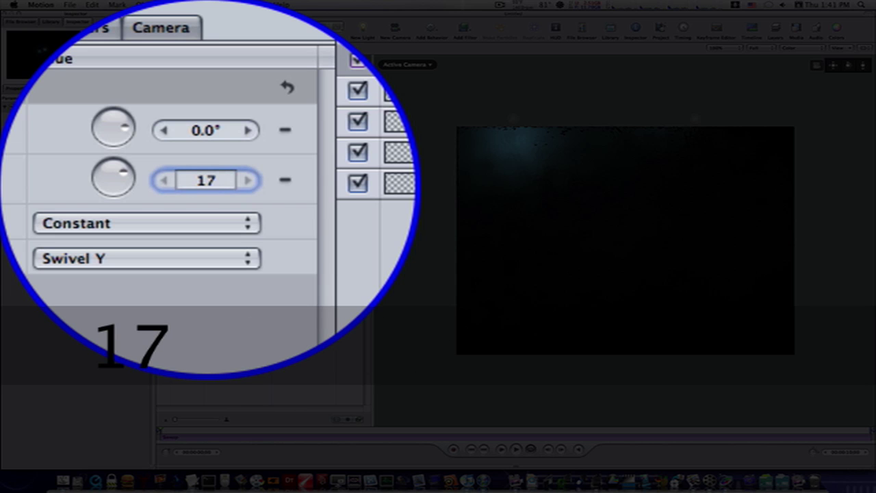
key(Return)
click(516, 449)
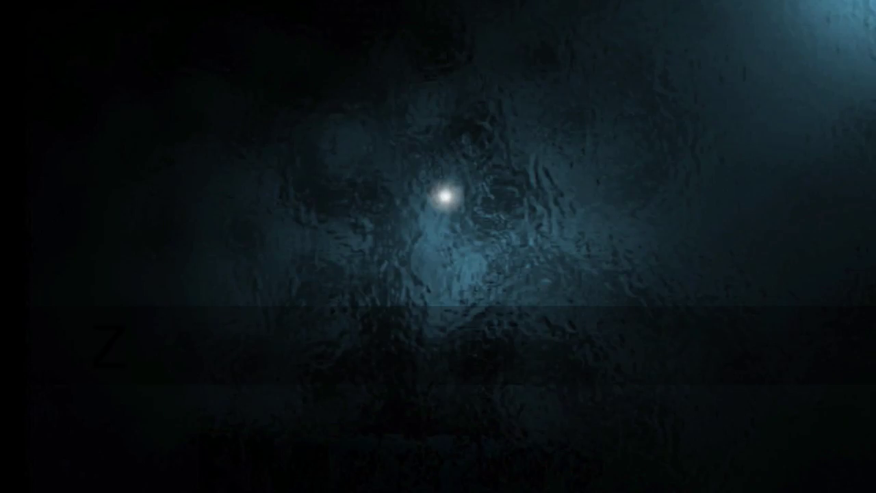
key(z)
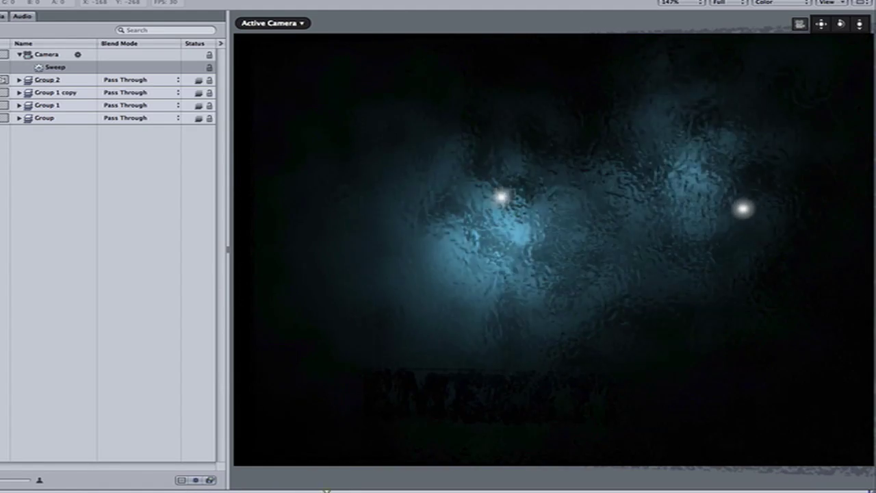
- Expand Group 1 copy and Group 1 to reveal their lights' behaviours, selecting Group 1's Motion Path
click(19, 92)
click(28, 106)
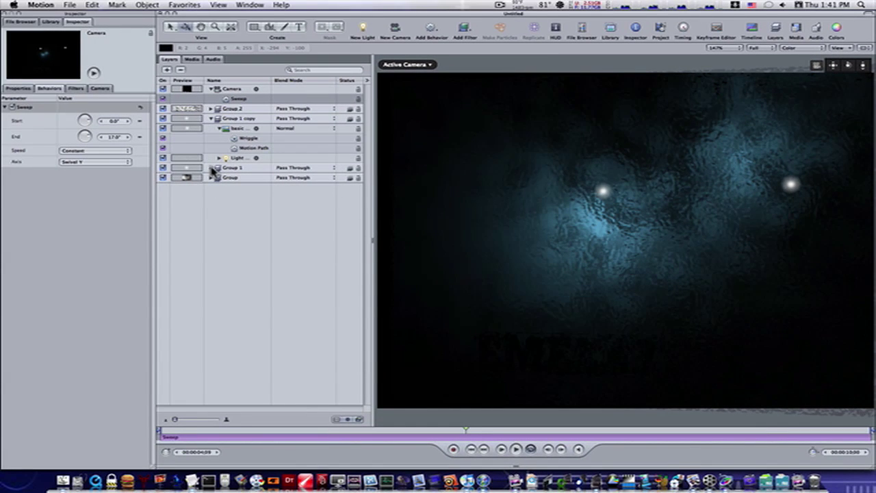
click(211, 167)
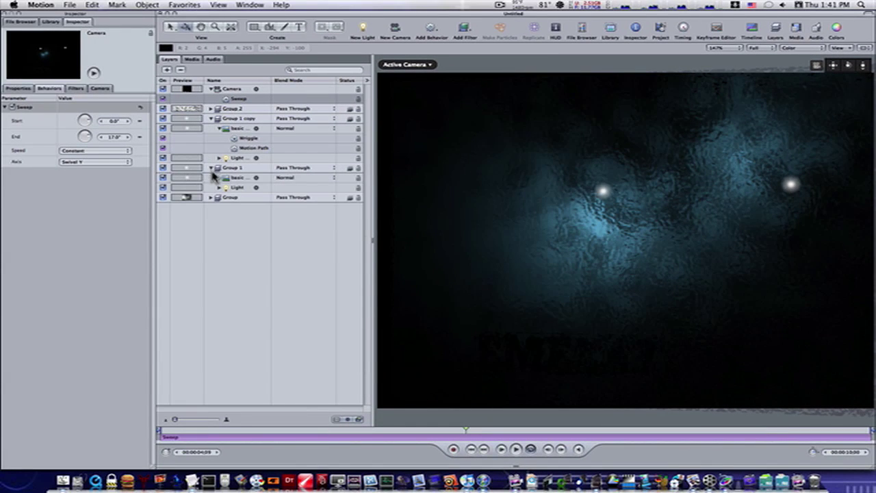
click(218, 178)
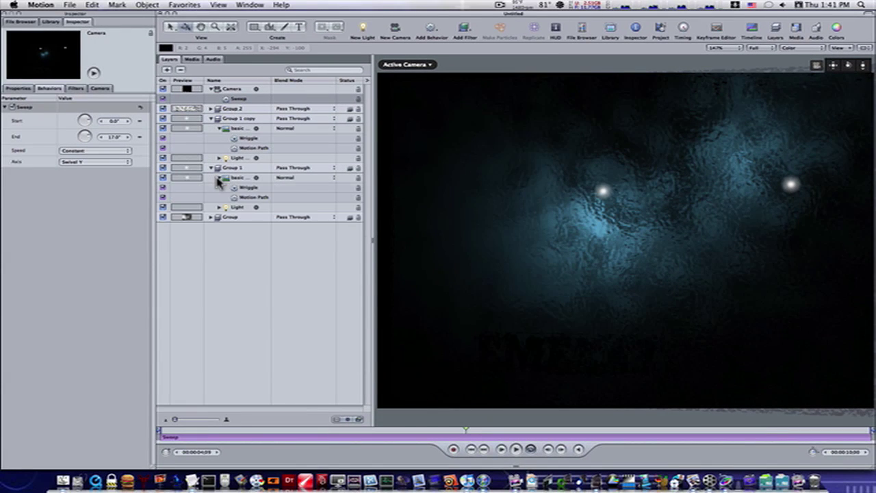
click(243, 197)
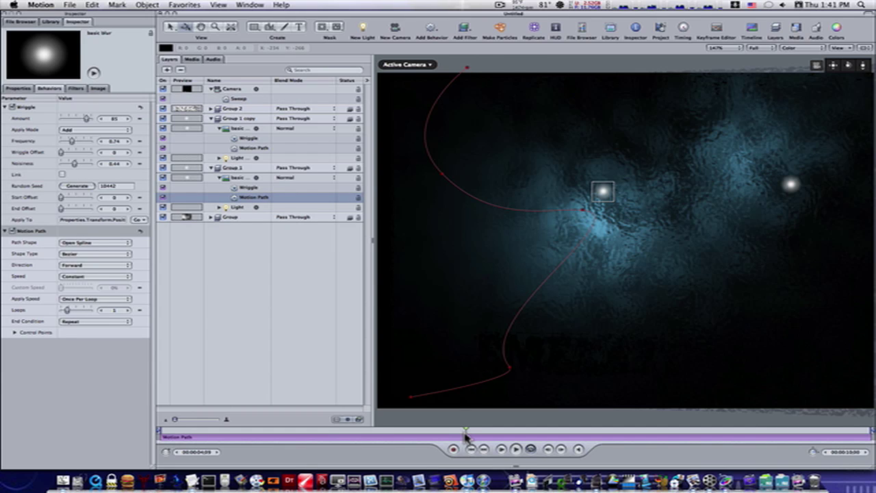
- Set Group 1's Motion Path out point at 00:00:05:20, then preview both lights moving
drag(468, 434, 565, 433)
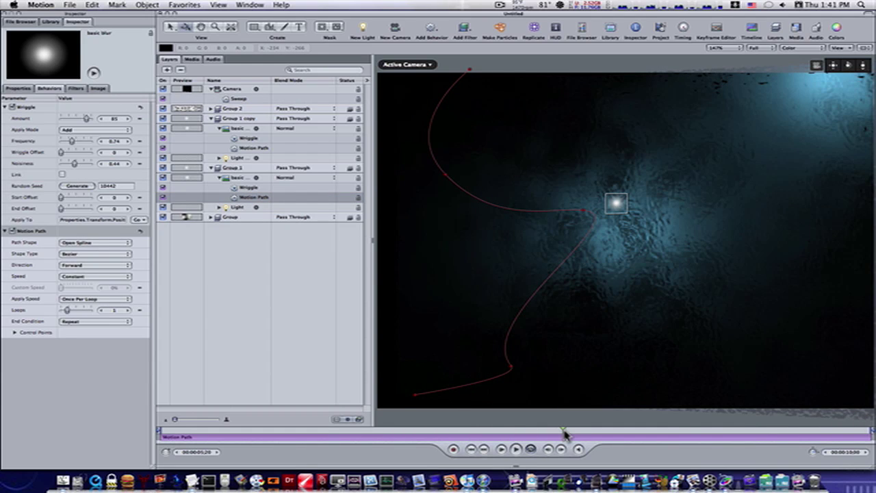
key(o)
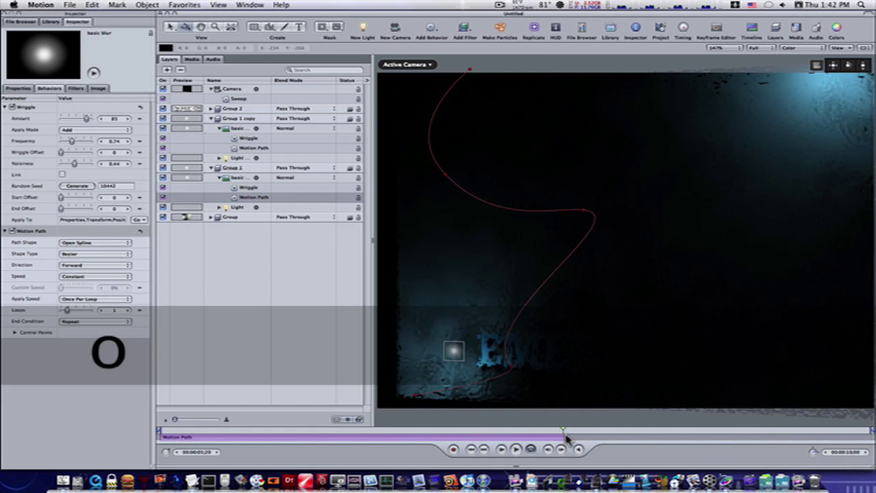
click(247, 148)
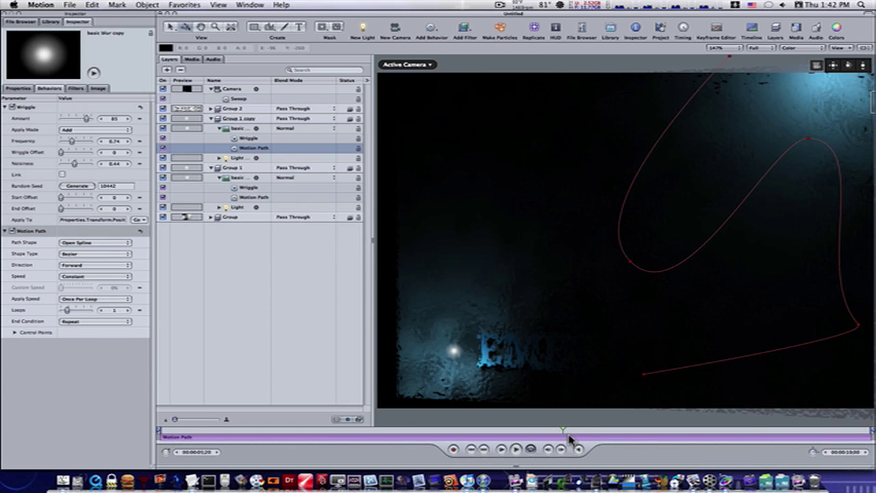
click(517, 452)
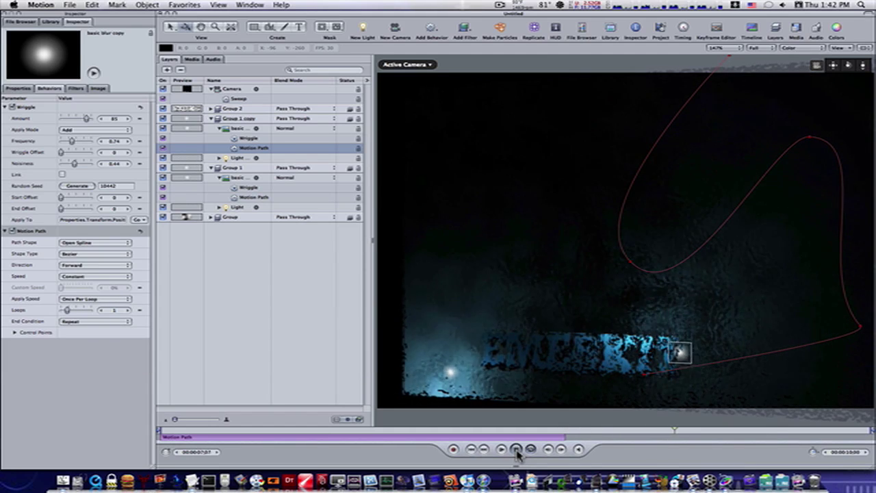